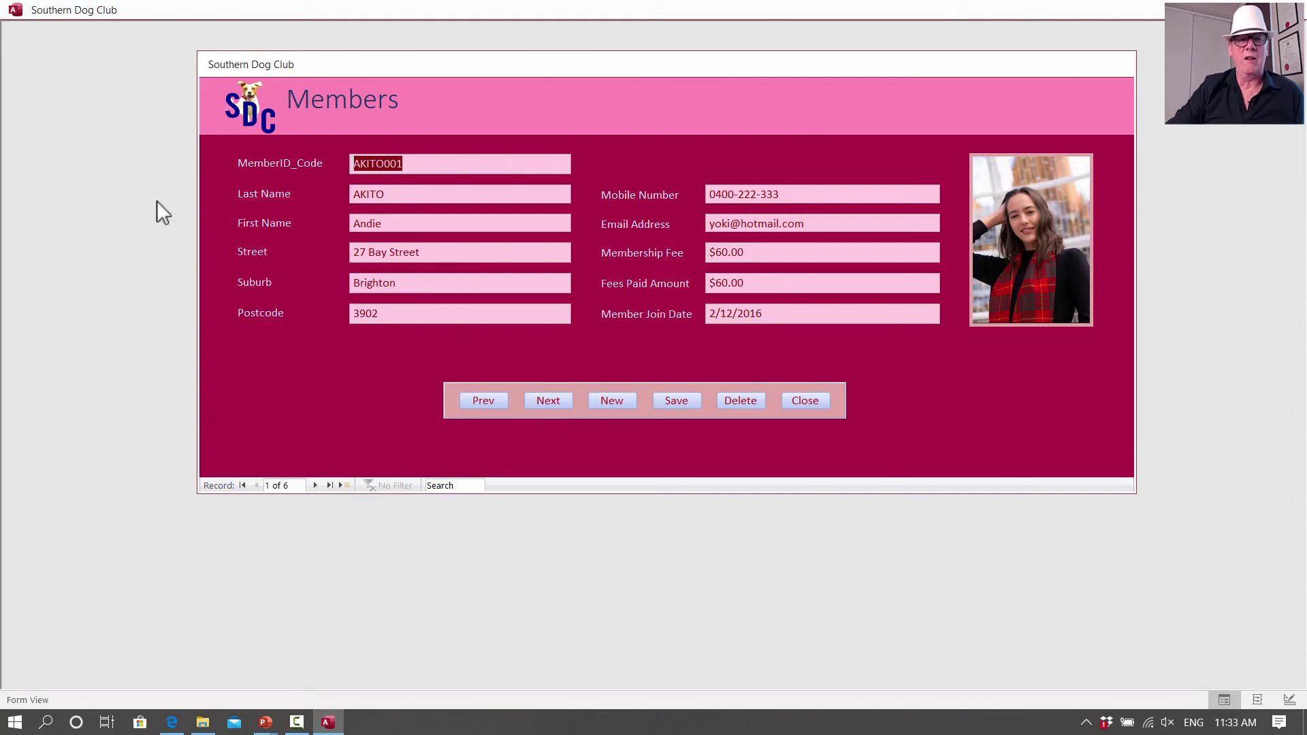
Page through the member records from the first to the last and back to the first
left_click(545, 401)
left_click(545, 402)
left_click(543, 400)
left_click(542, 401)
left_click(543, 400)
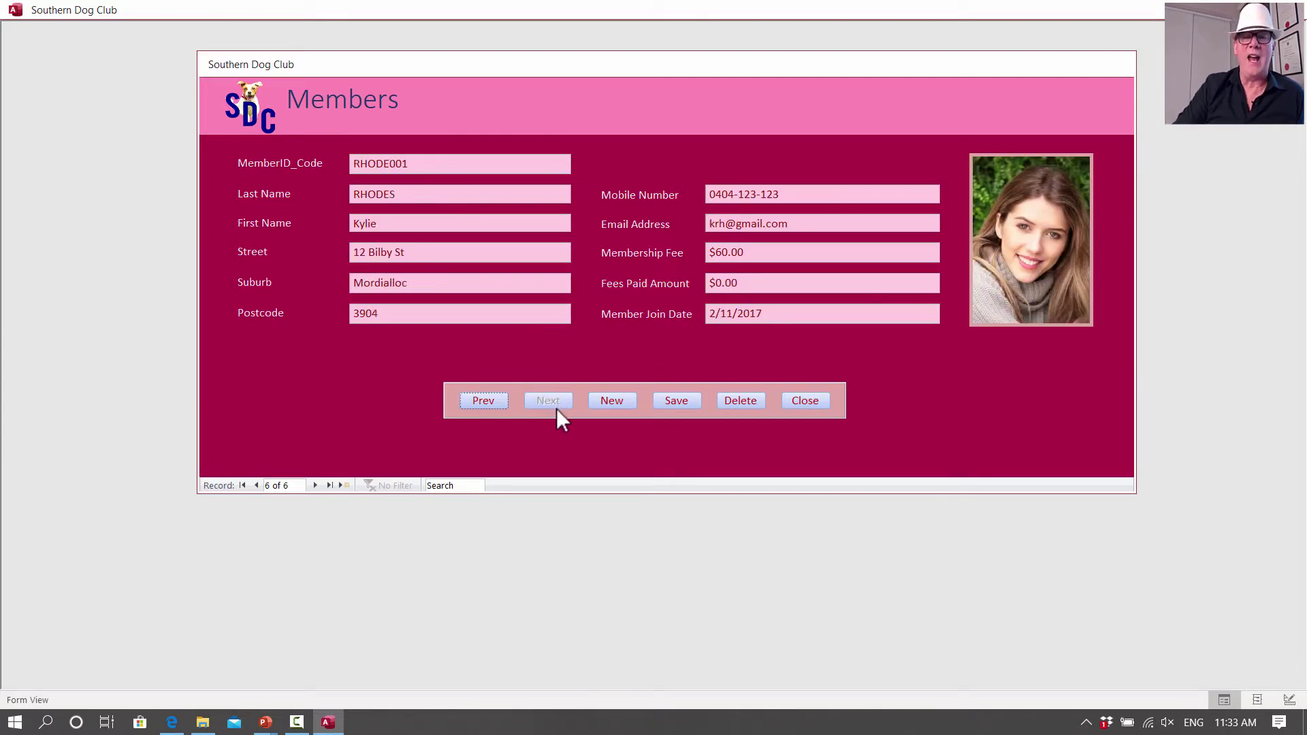
left_click(482, 404)
left_click(483, 404)
left_click(482, 403)
left_click(482, 404)
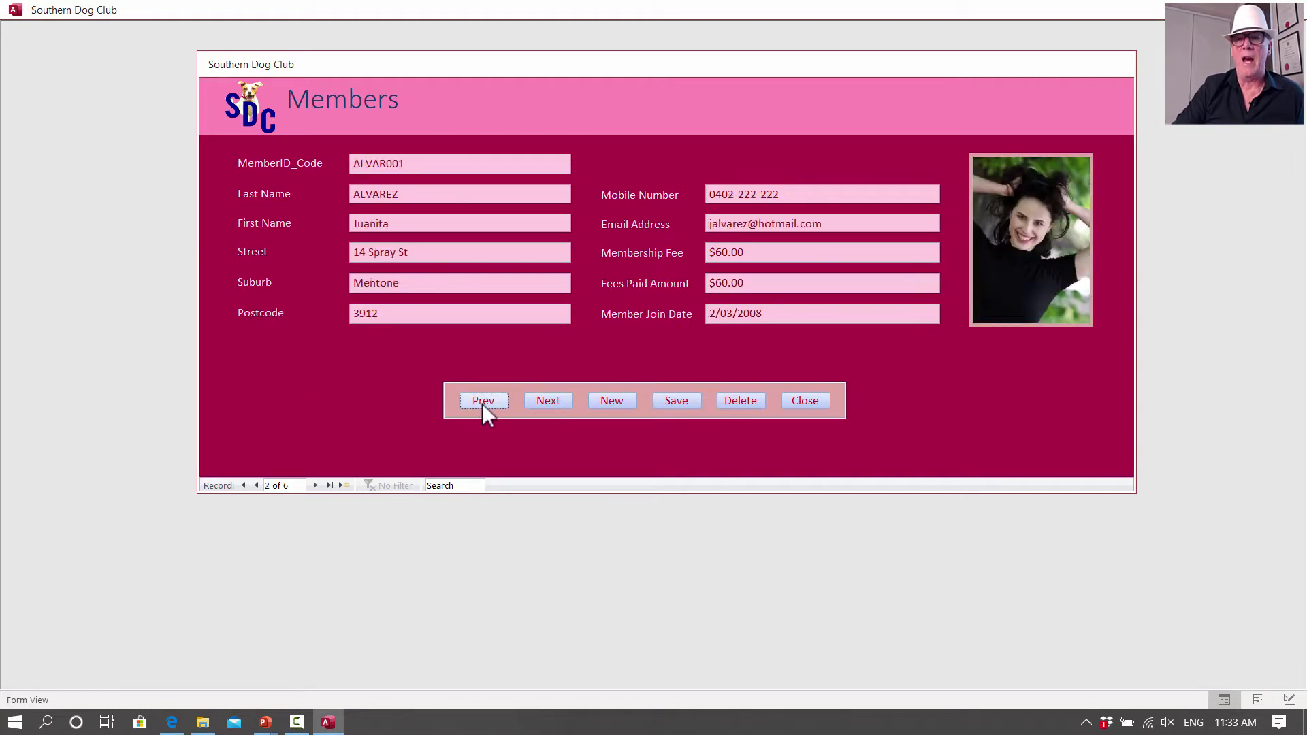
left_click(482, 404)
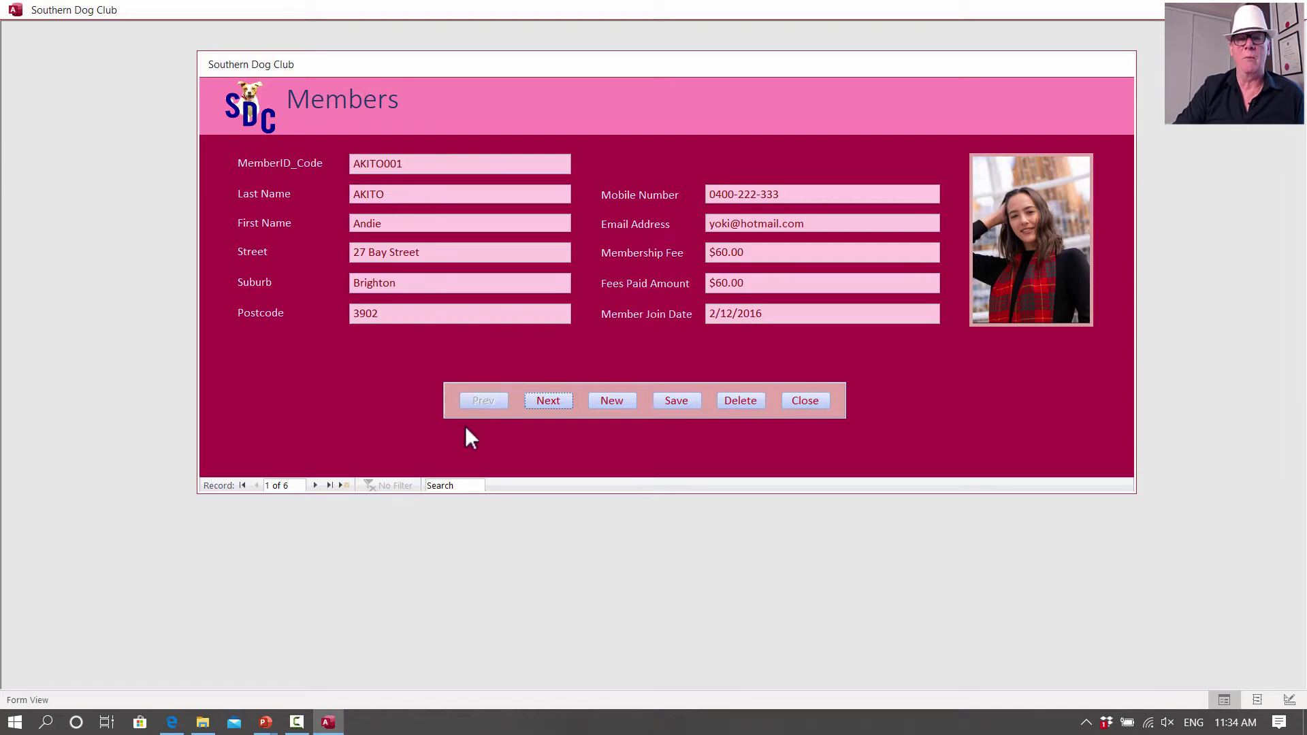
Start a new member record and enter the member's ID code
left_click(614, 402)
left_click(381, 163)
key("Home")
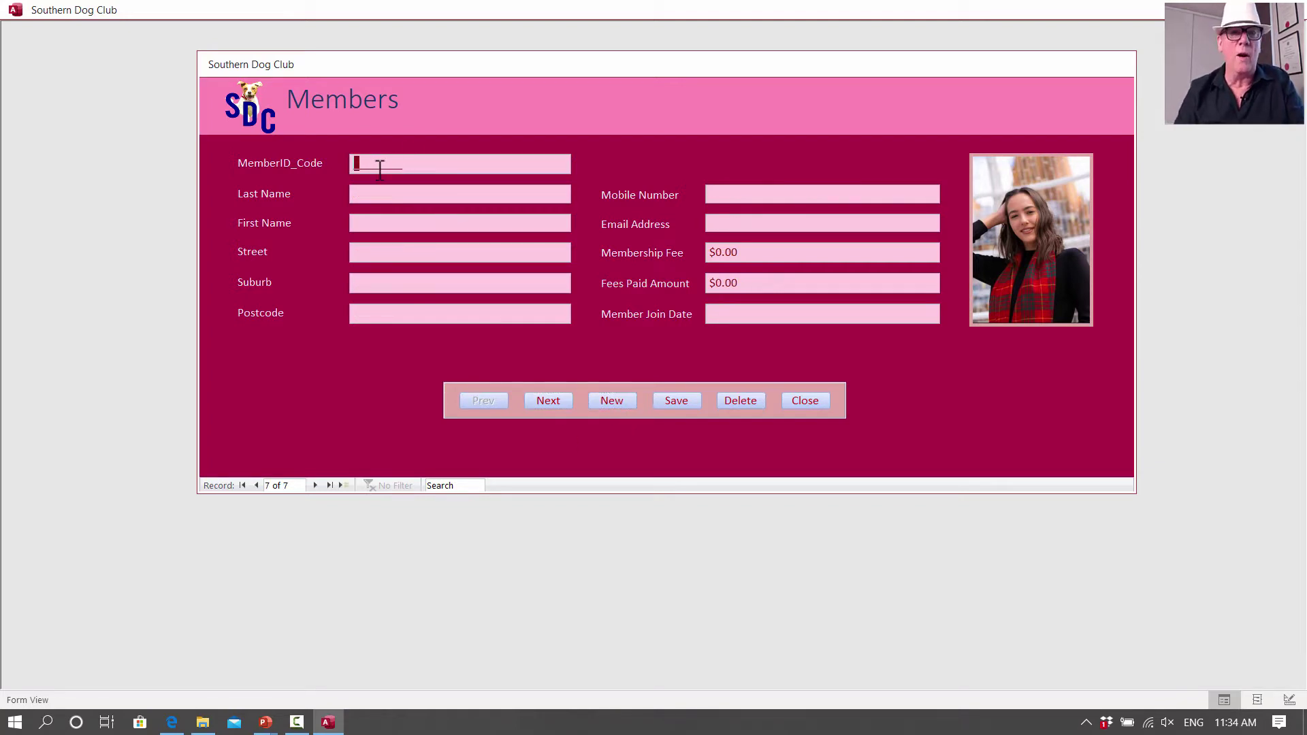
type("PASS")
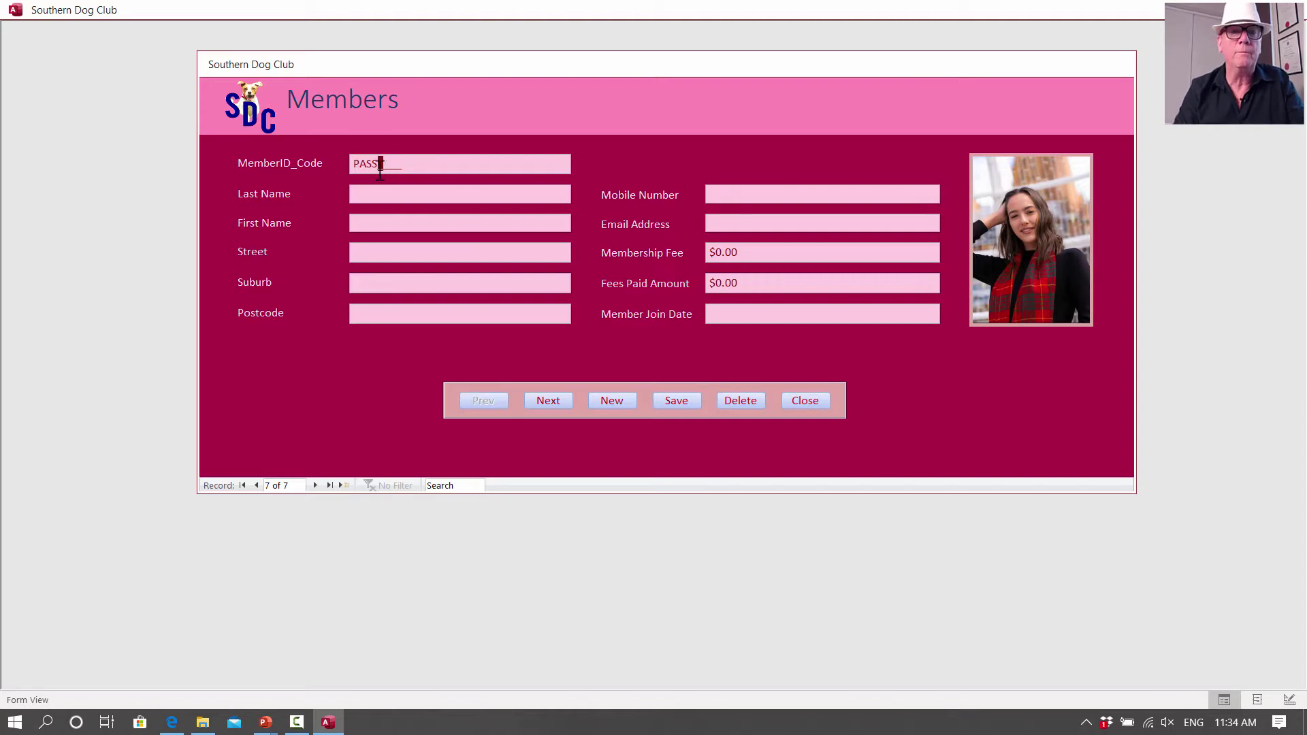
type("Y001")
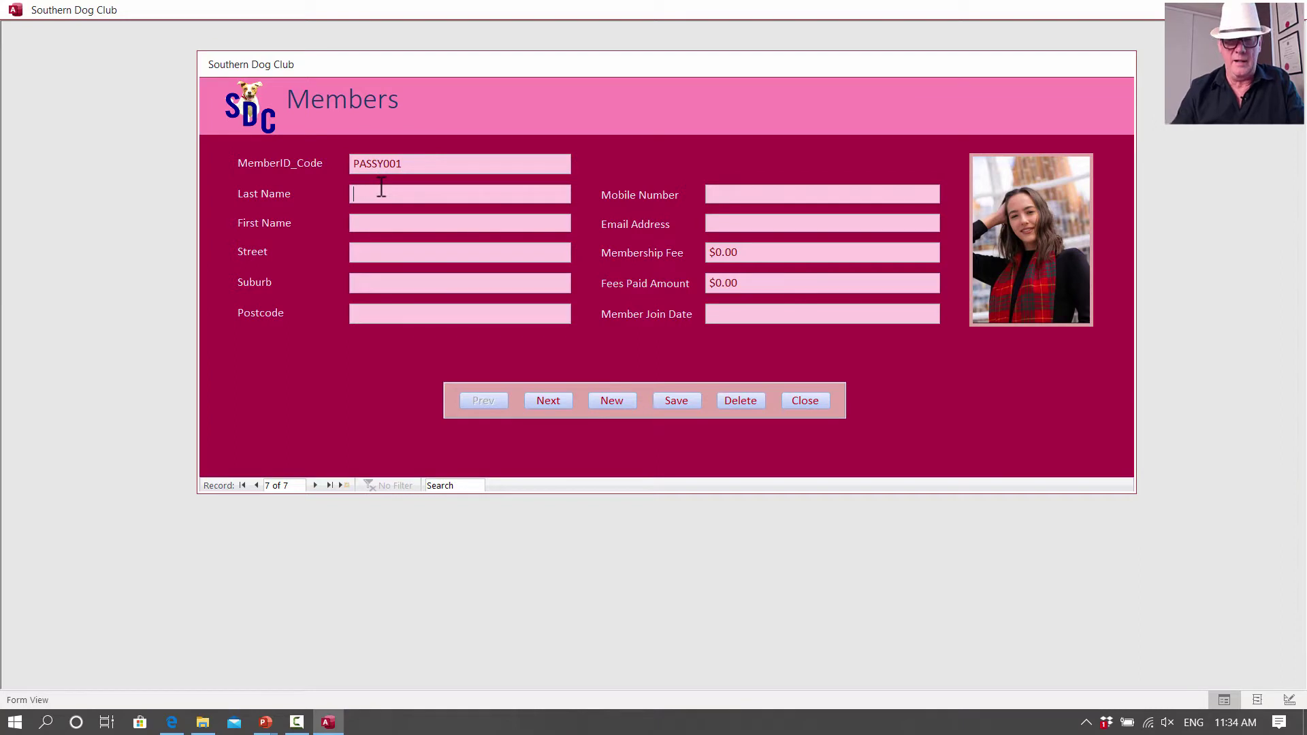
Enter the member's name, address, contact details, $60 membership fee, $20 fees paid and join date 18/06/2020, and save and close the form
left_click(381, 189)
type("Passy")
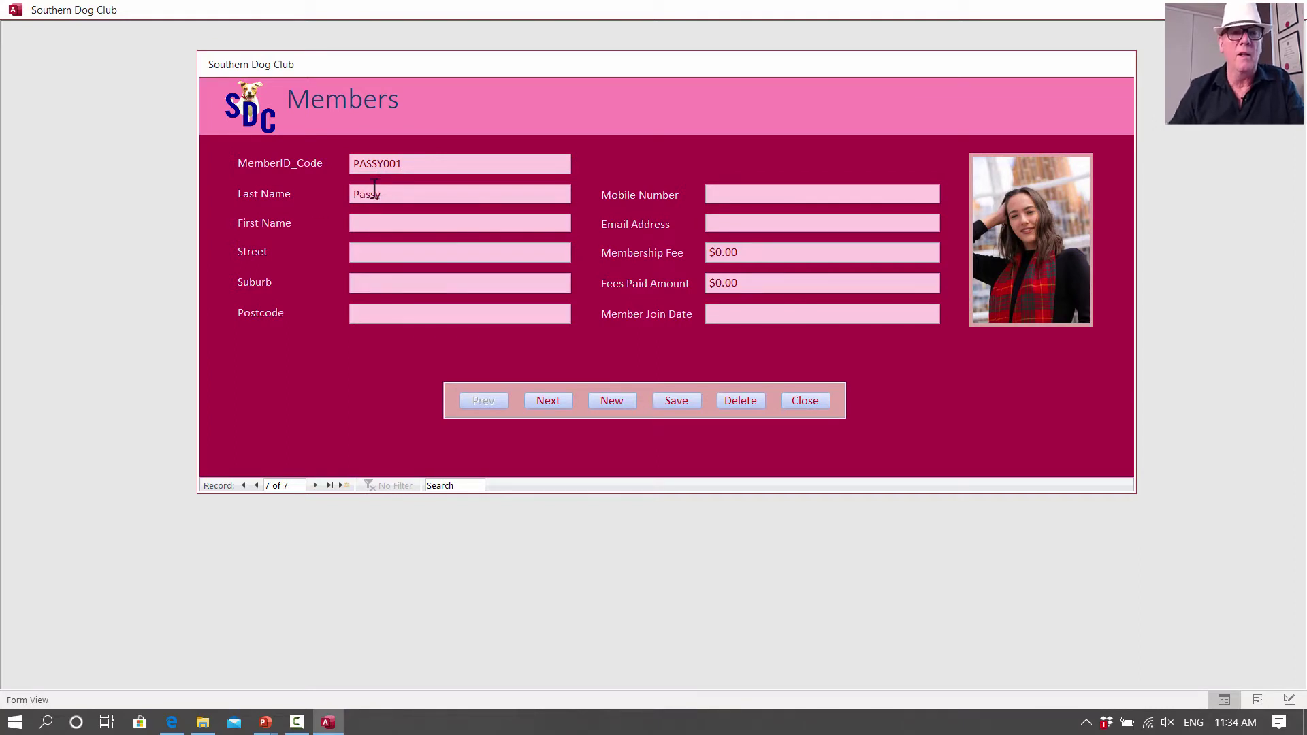
left_click(373, 225)
type("Paul")
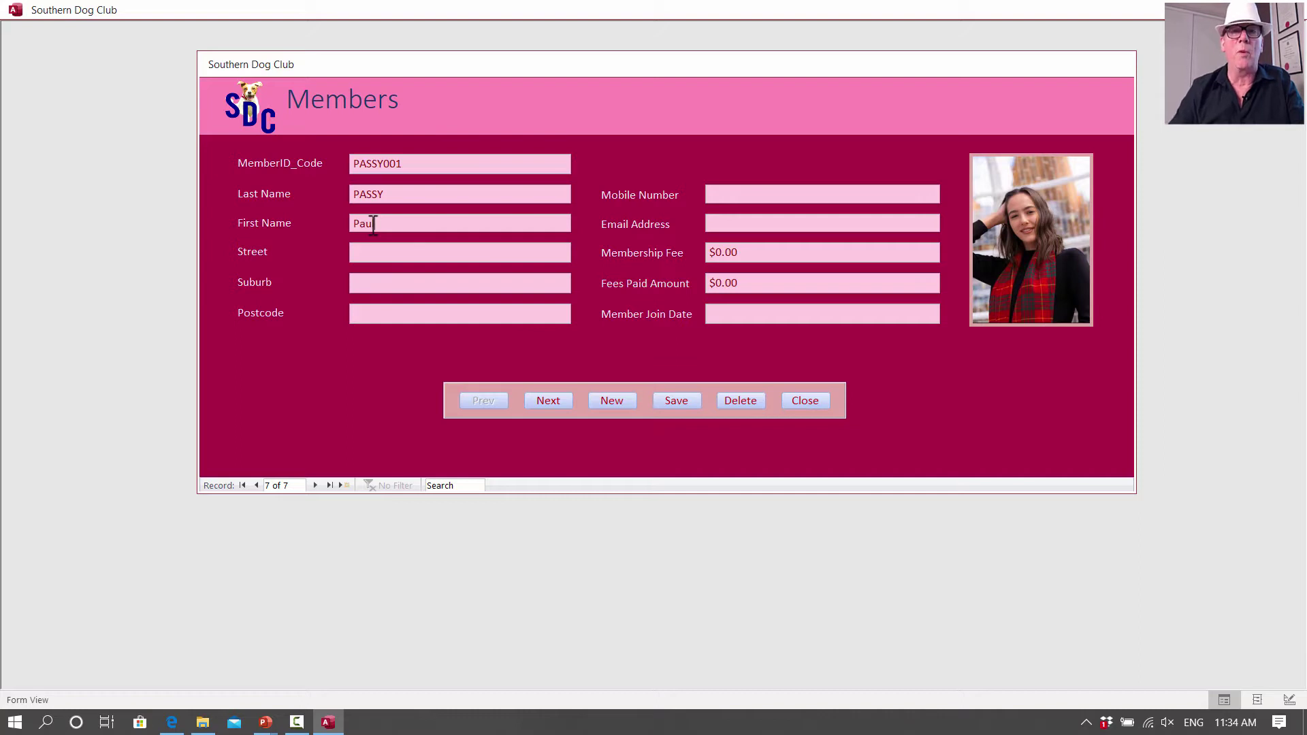
left_click(374, 253)
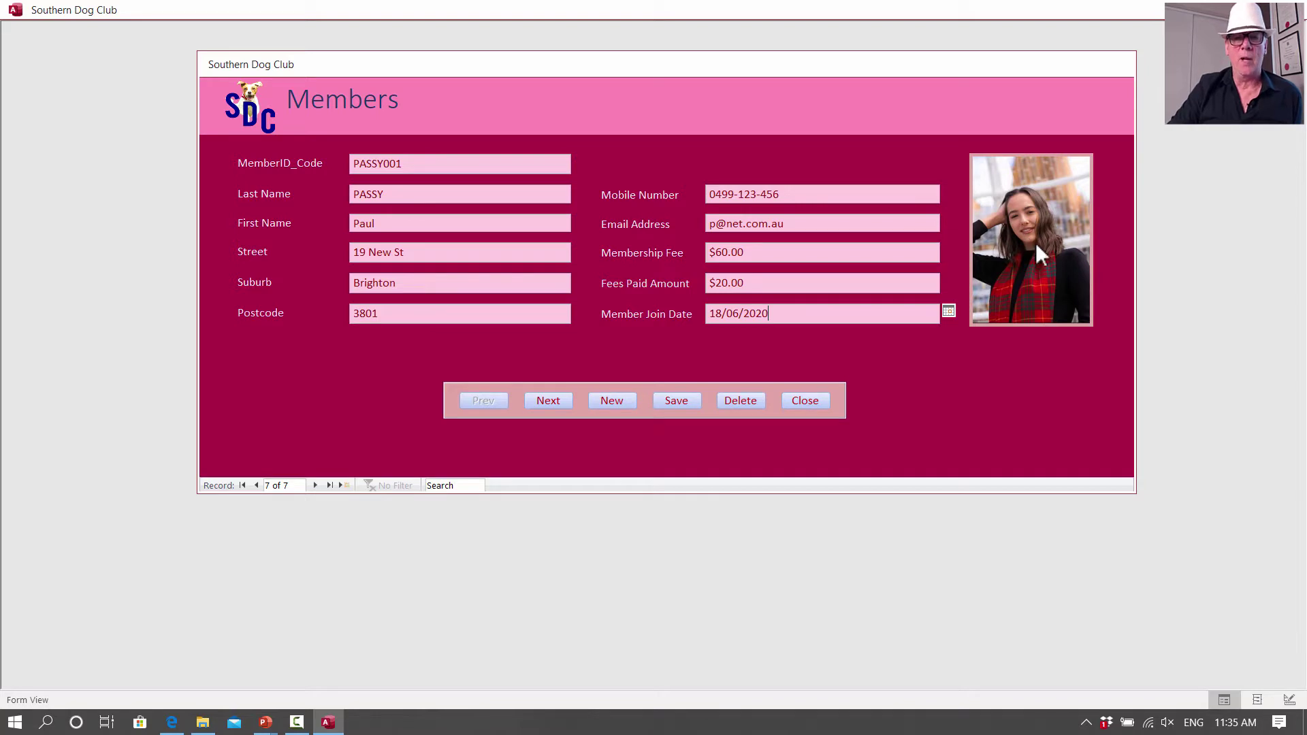
left_click(676, 406)
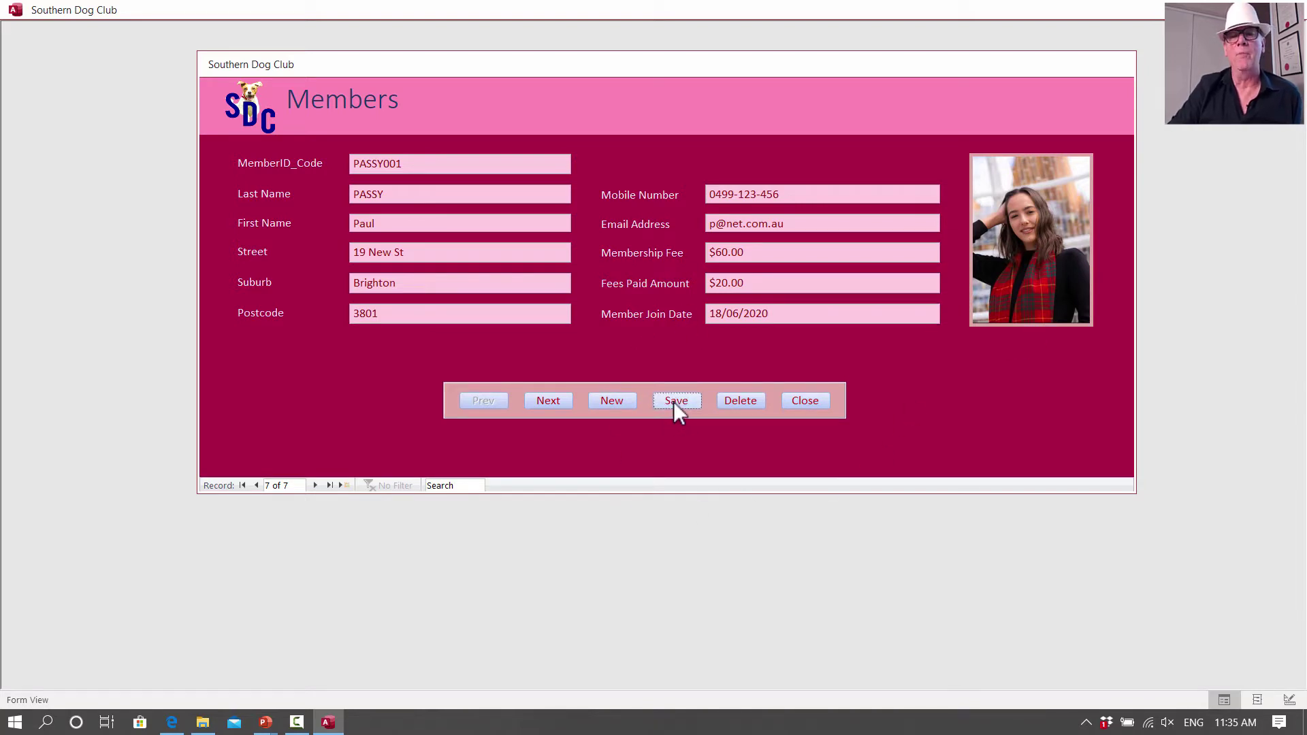
left_click(812, 400)
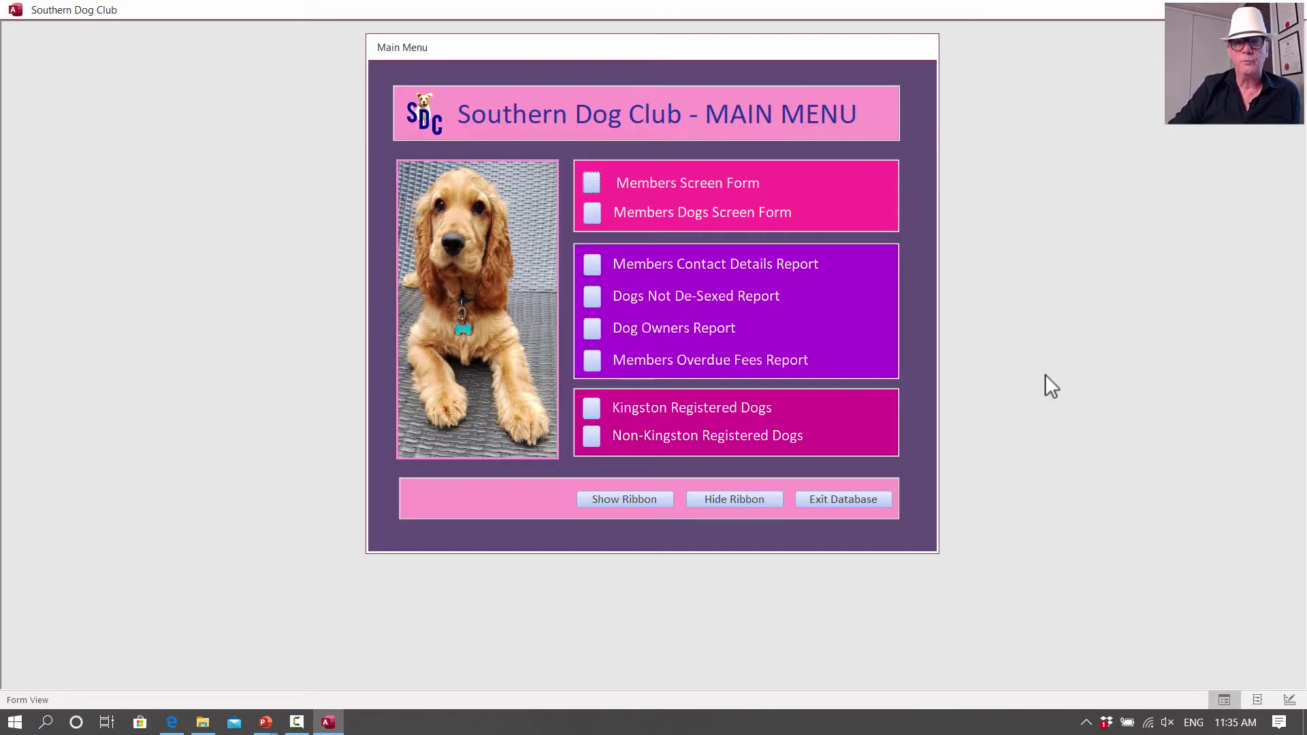
Open the Members Dogs form and page forward through the dog records
left_click(598, 208)
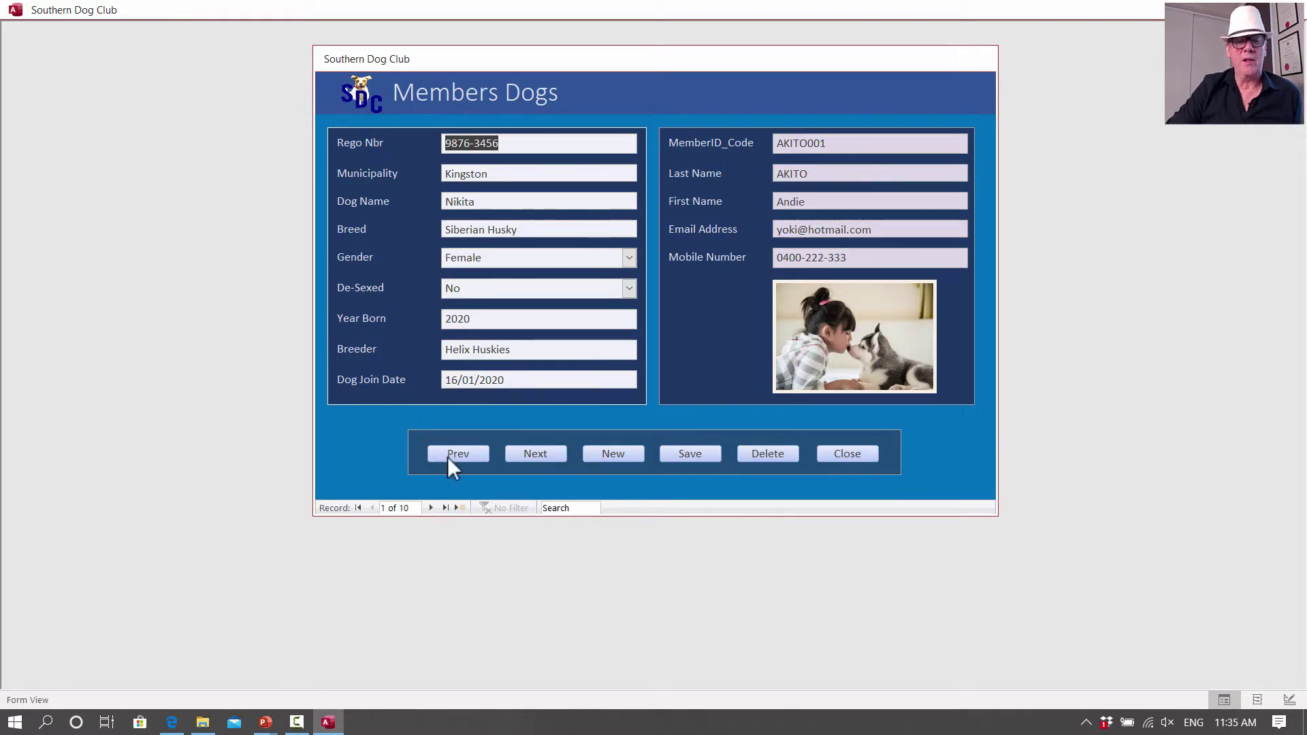
left_click(533, 454)
left_click(533, 455)
left_click(532, 455)
left_click(532, 455)
left_click(533, 455)
left_click(532, 454)
left_click(532, 454)
left_click(532, 454)
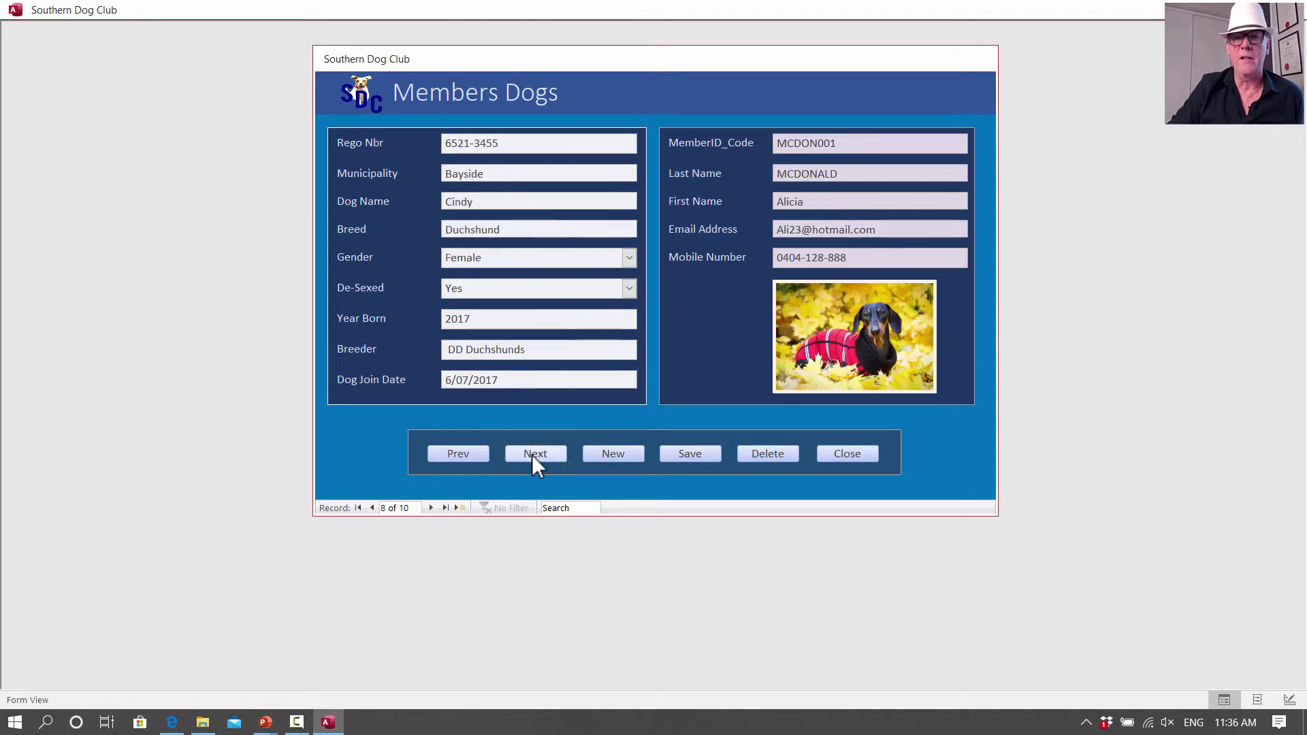
Go back to the German Shepherd Max's record, replace the last three digits of the owner's mobile number, and save and close the form
left_click(450, 453)
left_click(449, 452)
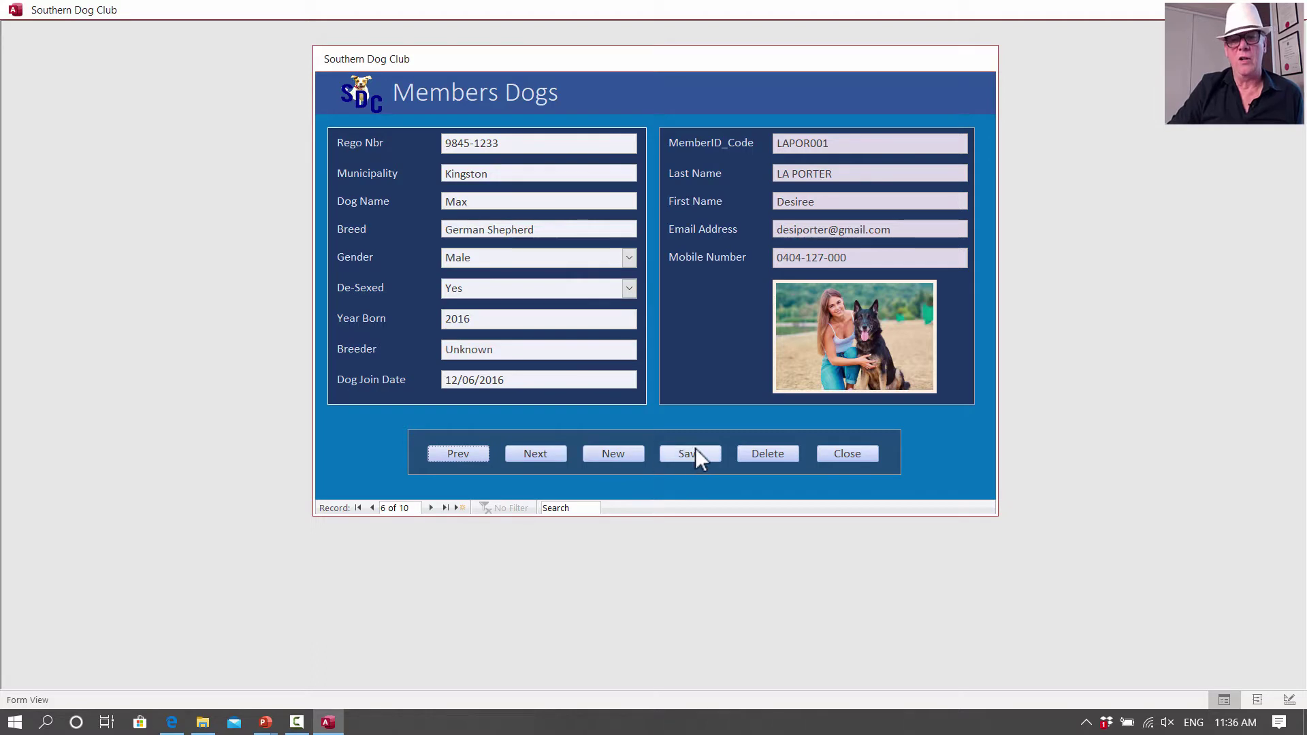
left_click(857, 257)
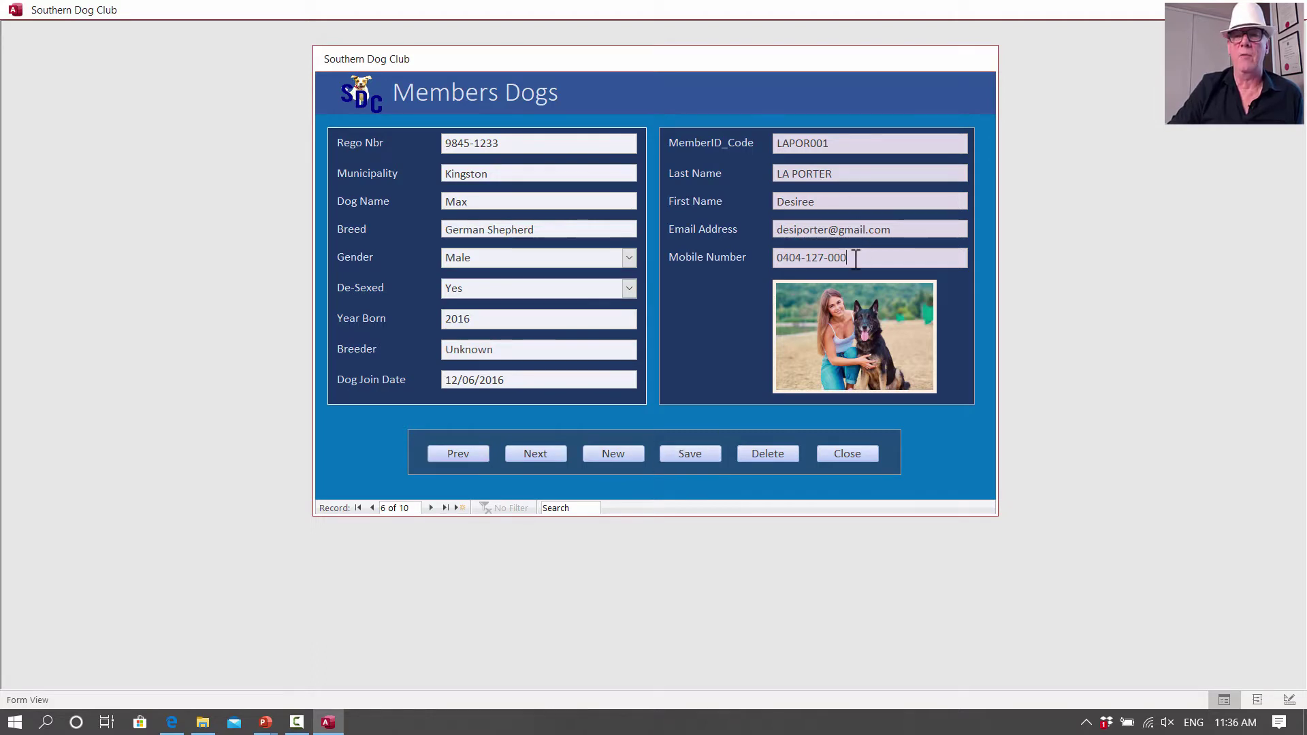
key("BackSpace")
key("BackSpace")
key("BackSpace")
type("222")
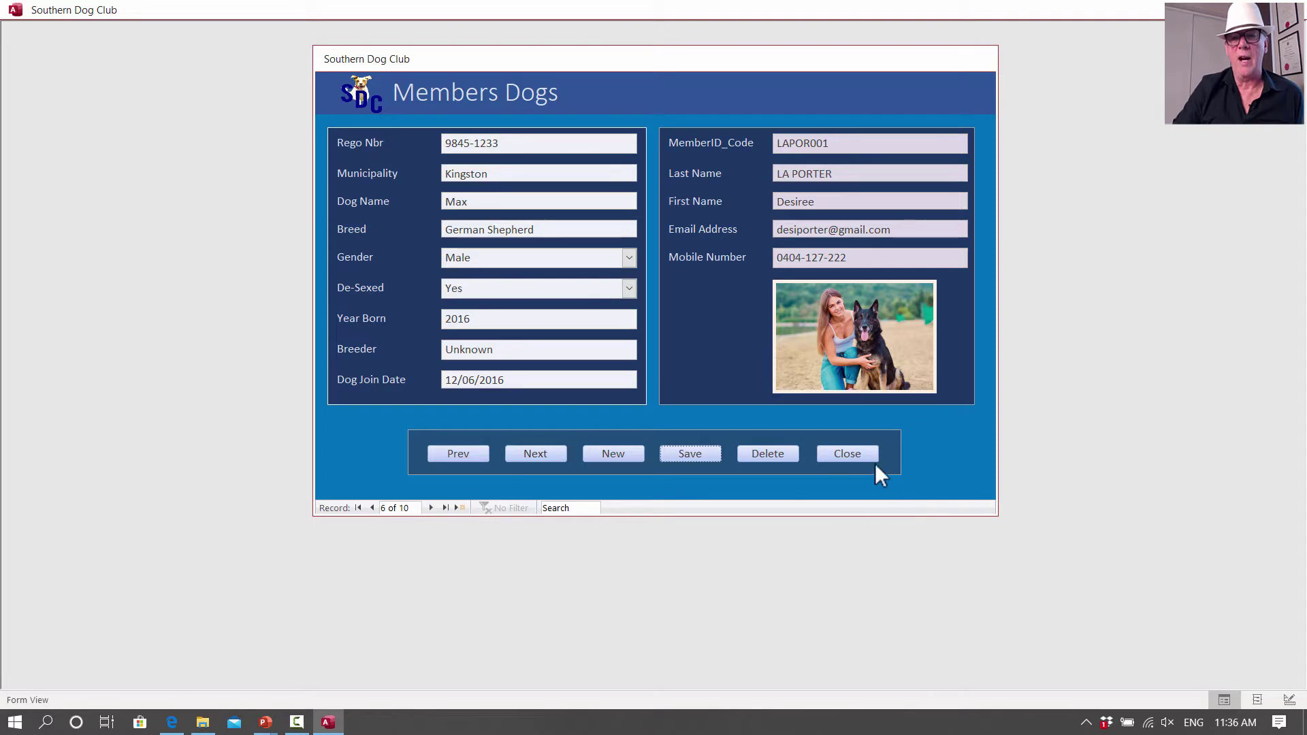
left_click(854, 453)
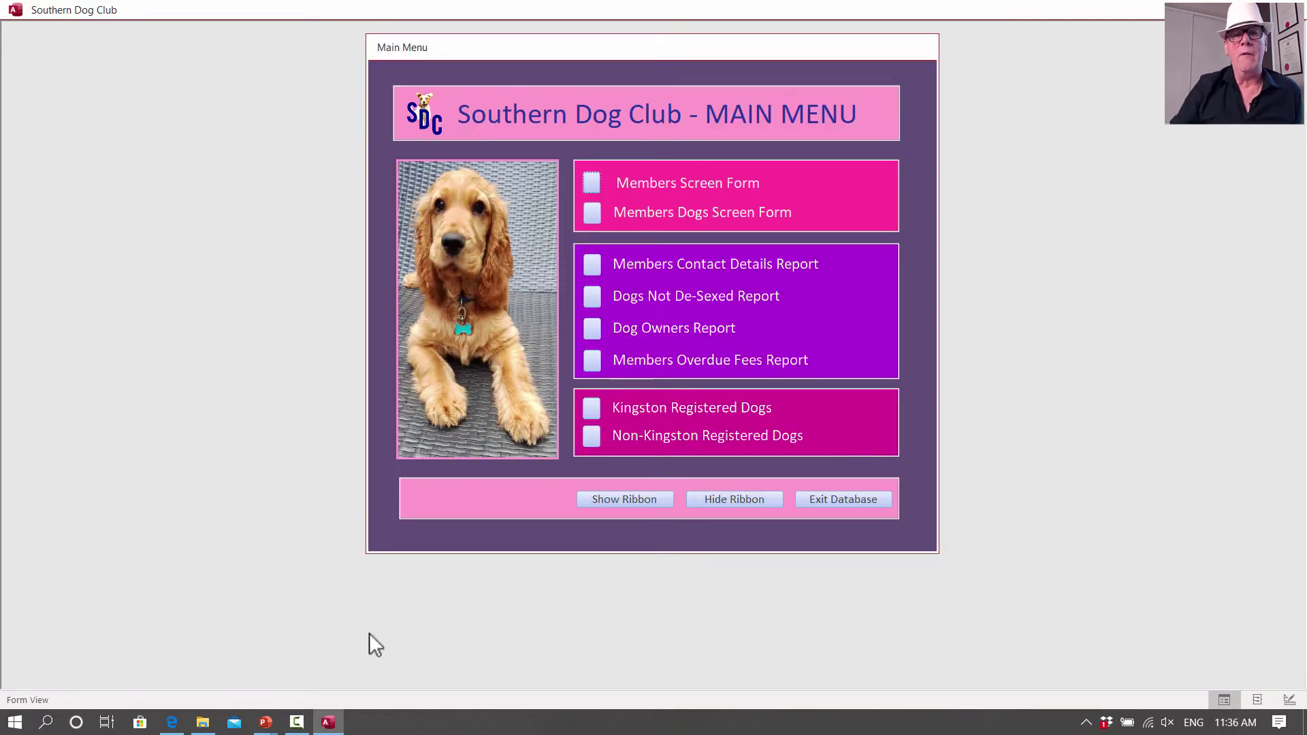
Open and close the Members form and the Members Dogs form from the main menu
left_click(653, 185)
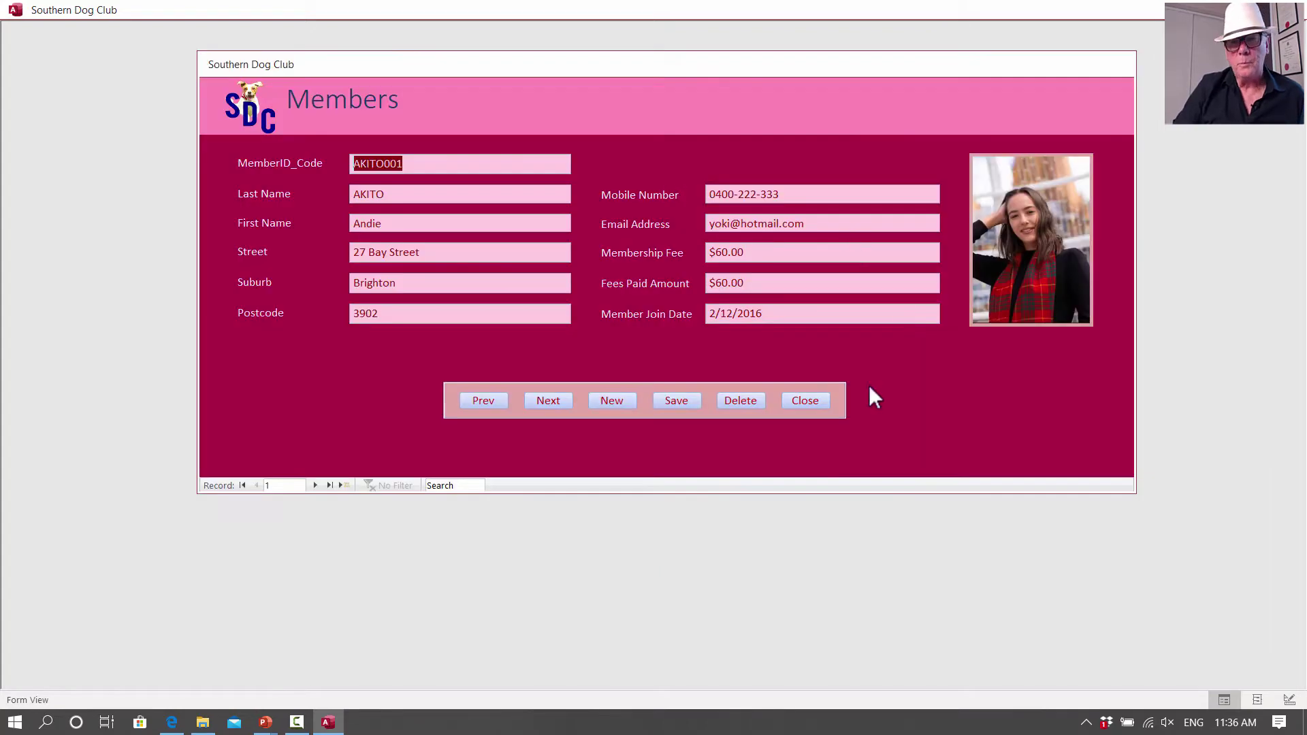
left_click(805, 400)
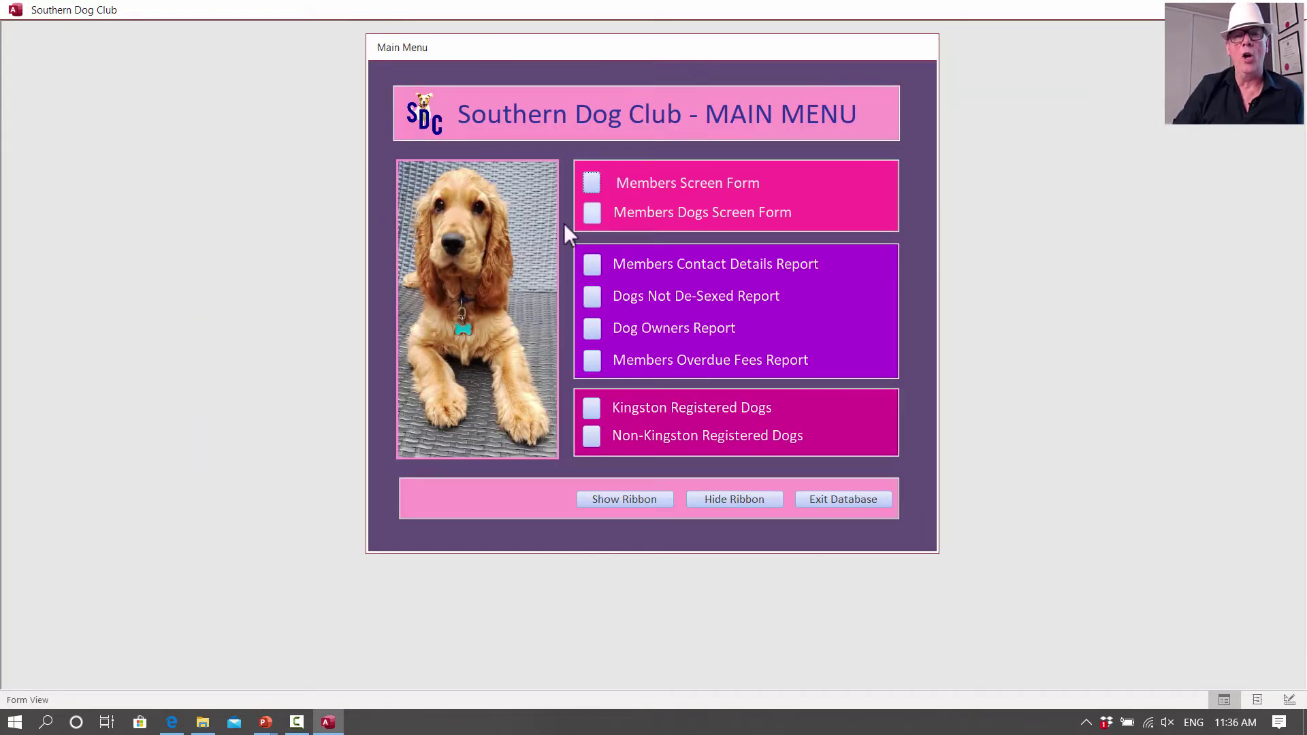
left_click(630, 213)
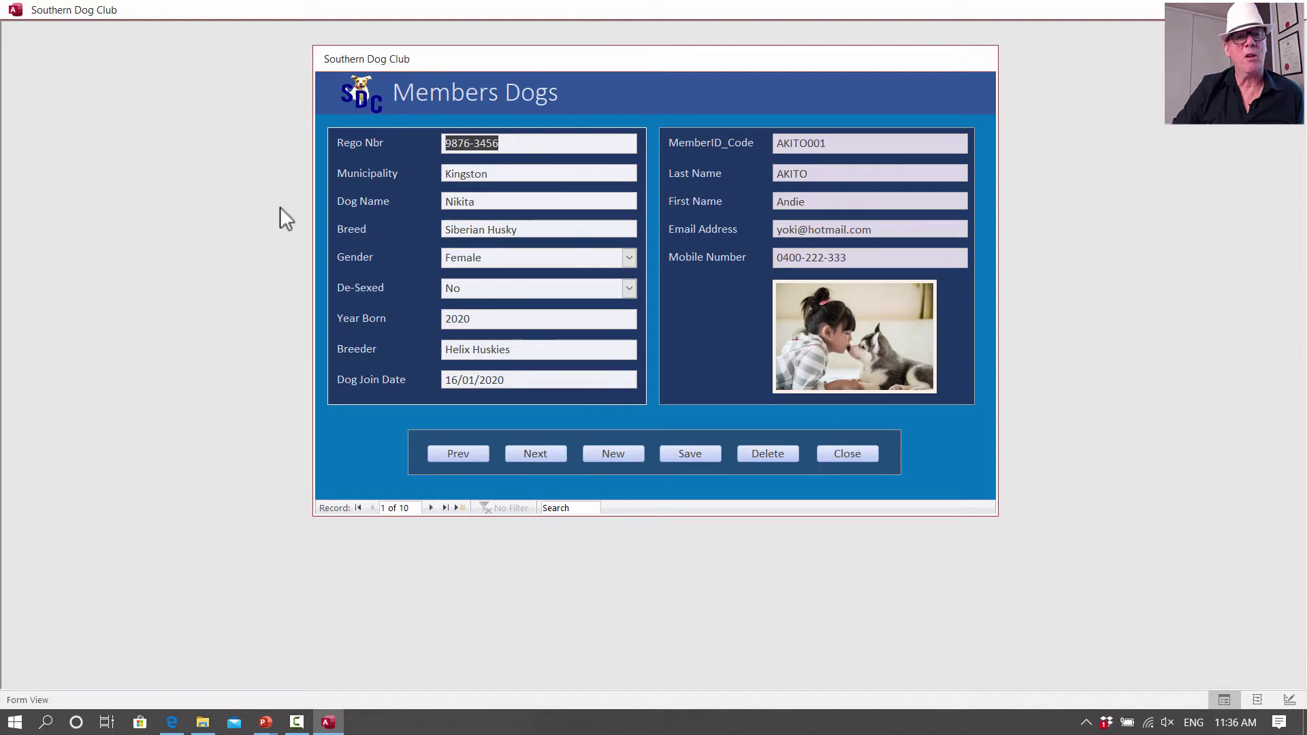
left_click(854, 454)
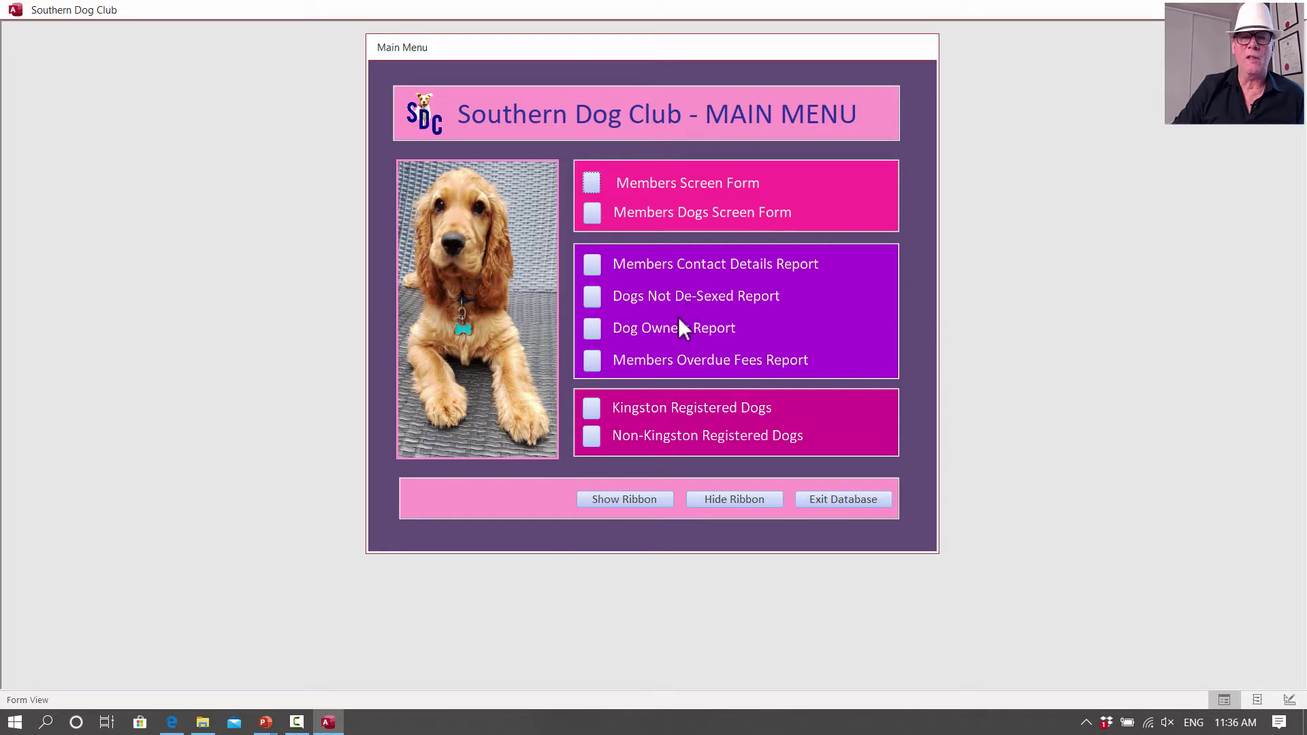
Open the Members Overdue Fees report, show the ribbon, and bring the report in front of the main menu
left_click(678, 358)
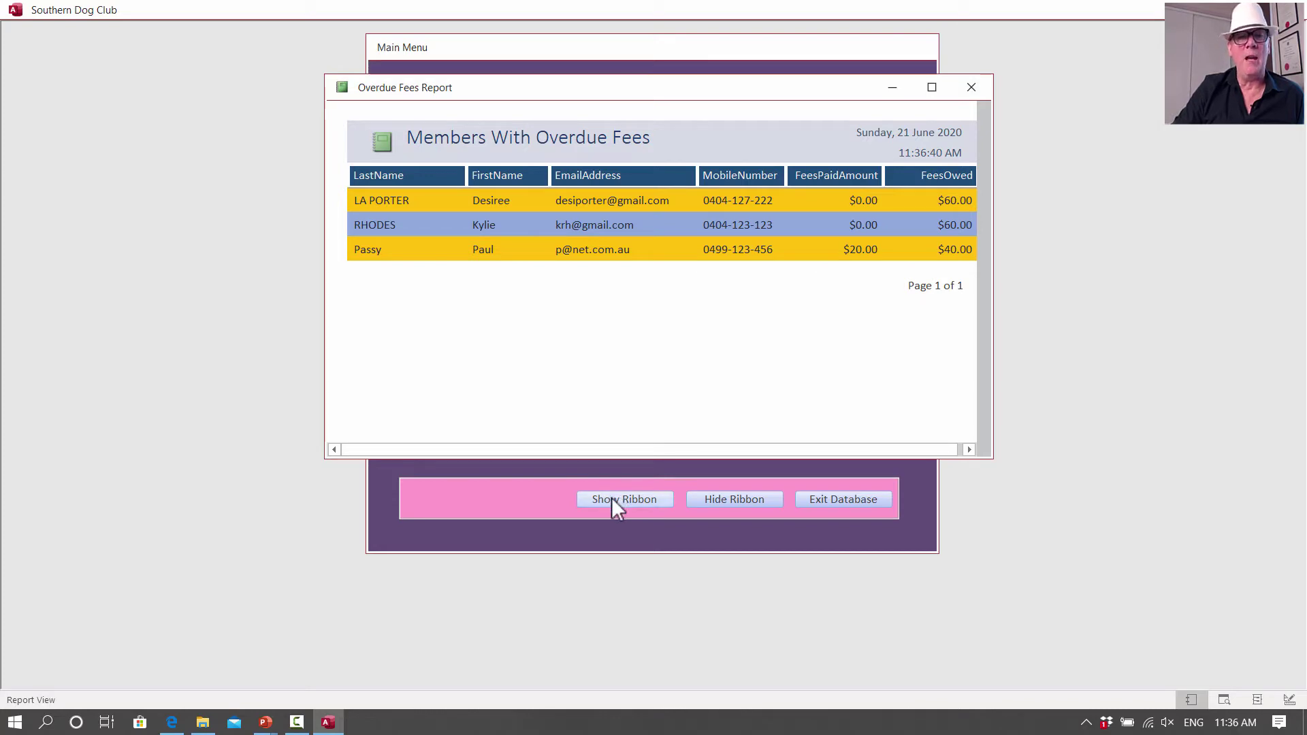
mouse_move(700, 102)
left_mouse_down()
mouse_move(934, 371)
mouse_move(1305, 184)
mouse_move(893, 158)
mouse_move(726, 90)
mouse_move(695, 99)
left_mouse_up()
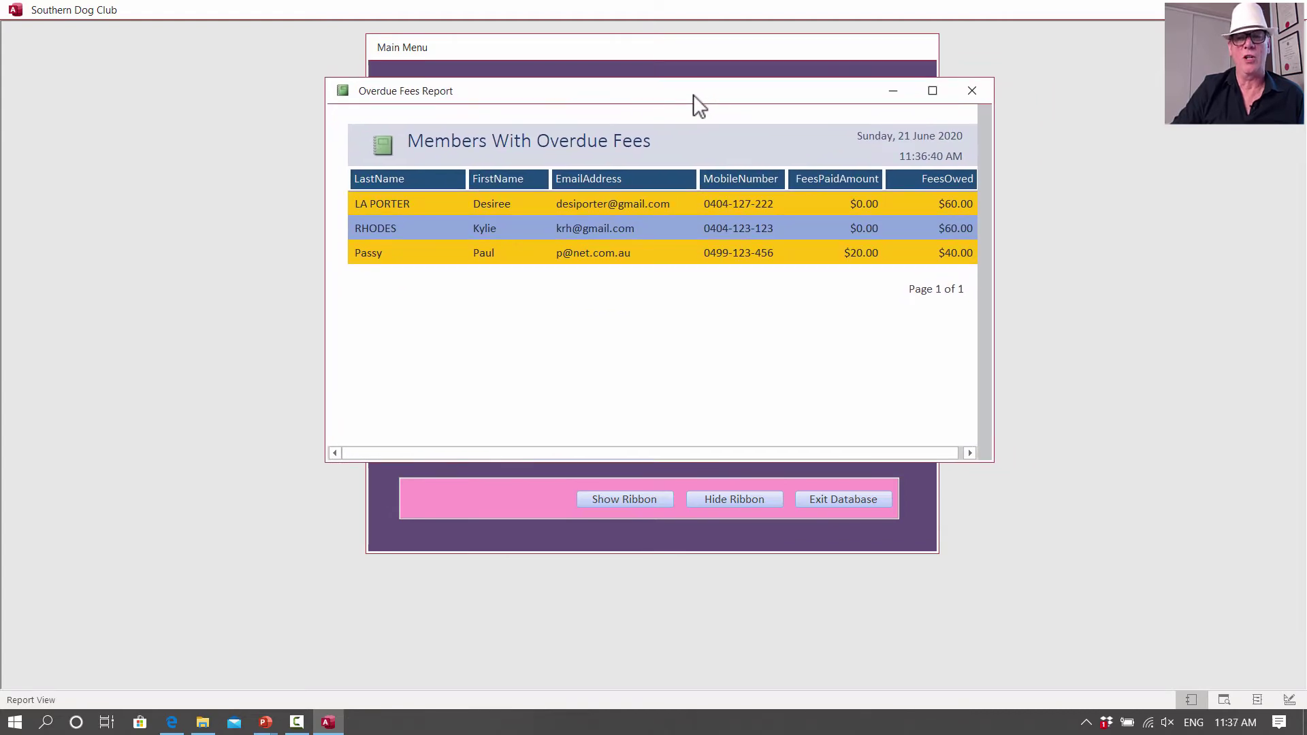
left_click(627, 498)
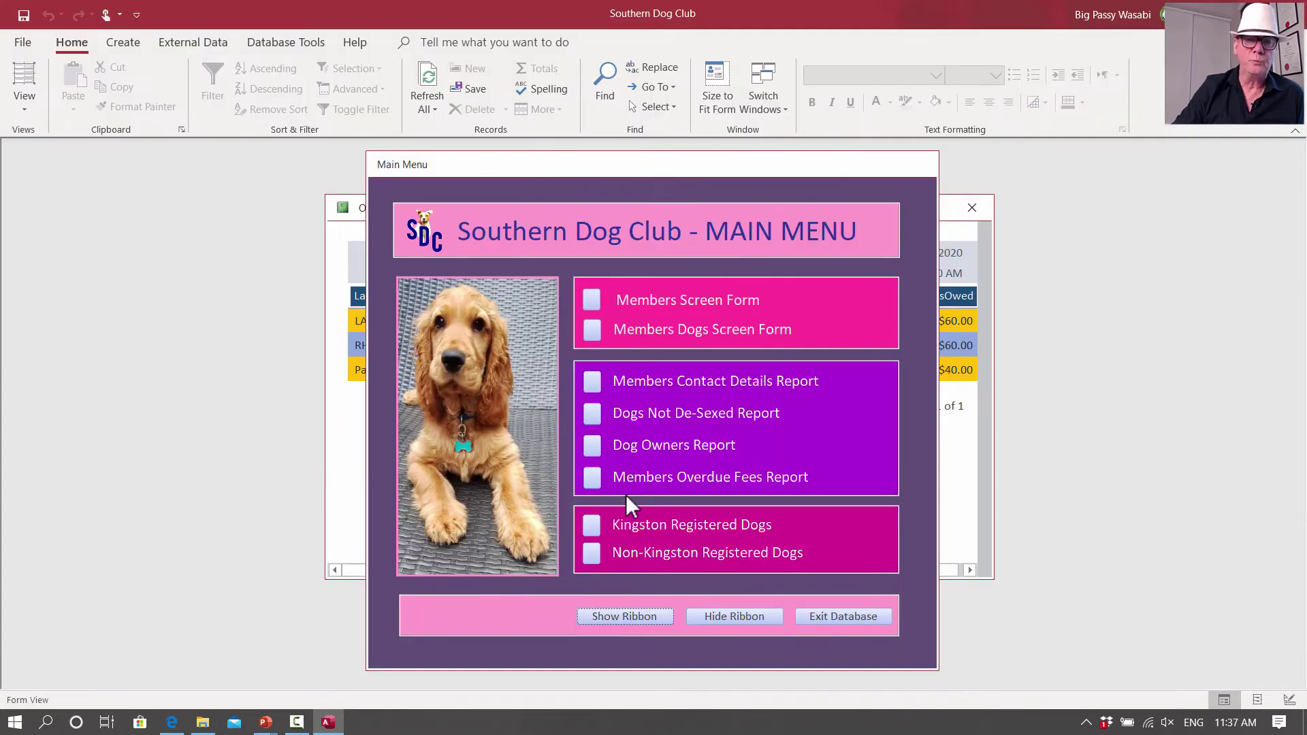
left_click(959, 459)
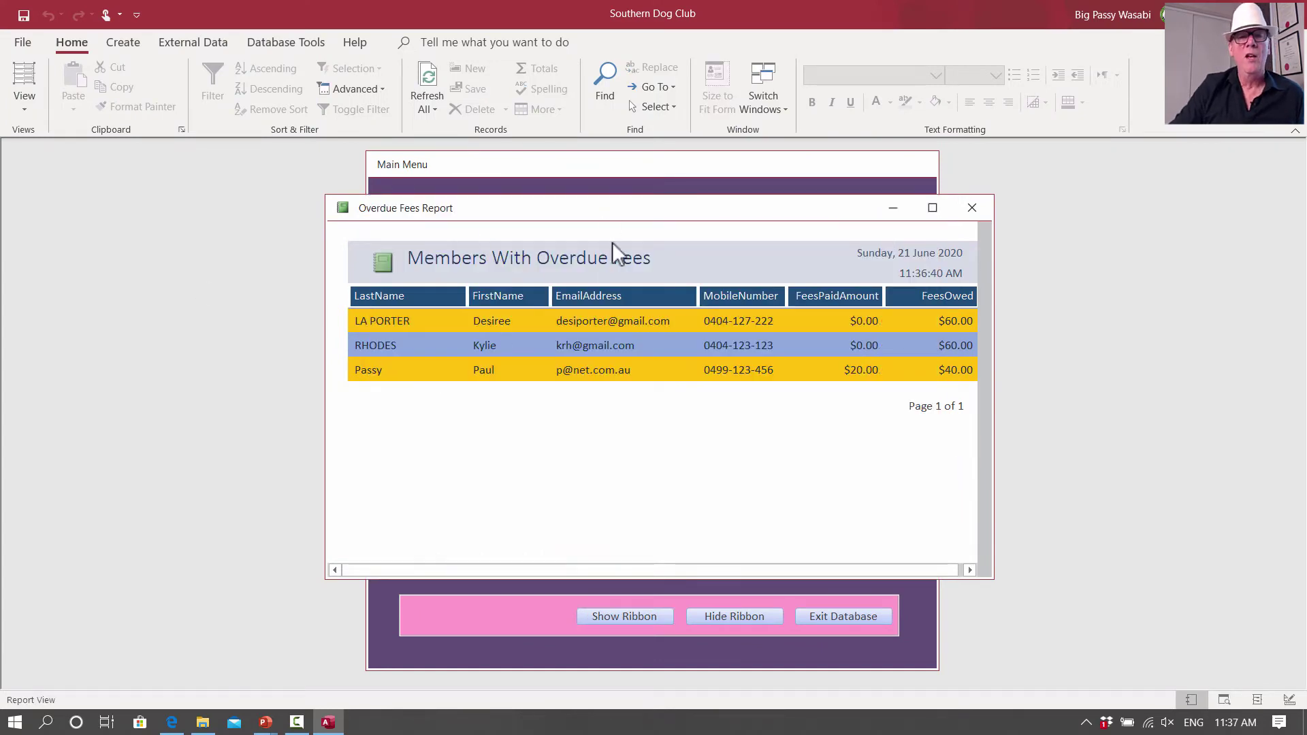
Review the print options available for the Overdue Fees report and return to the report
left_click(23, 45)
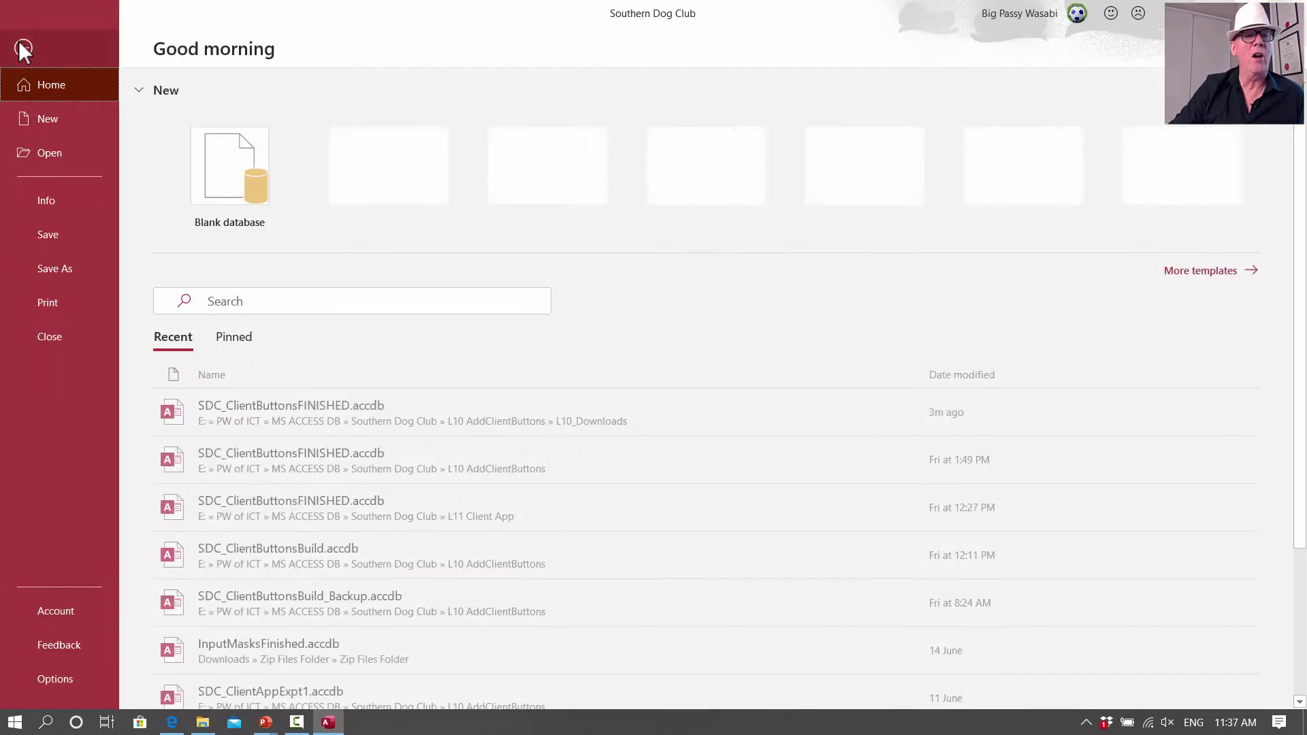
left_click(56, 299)
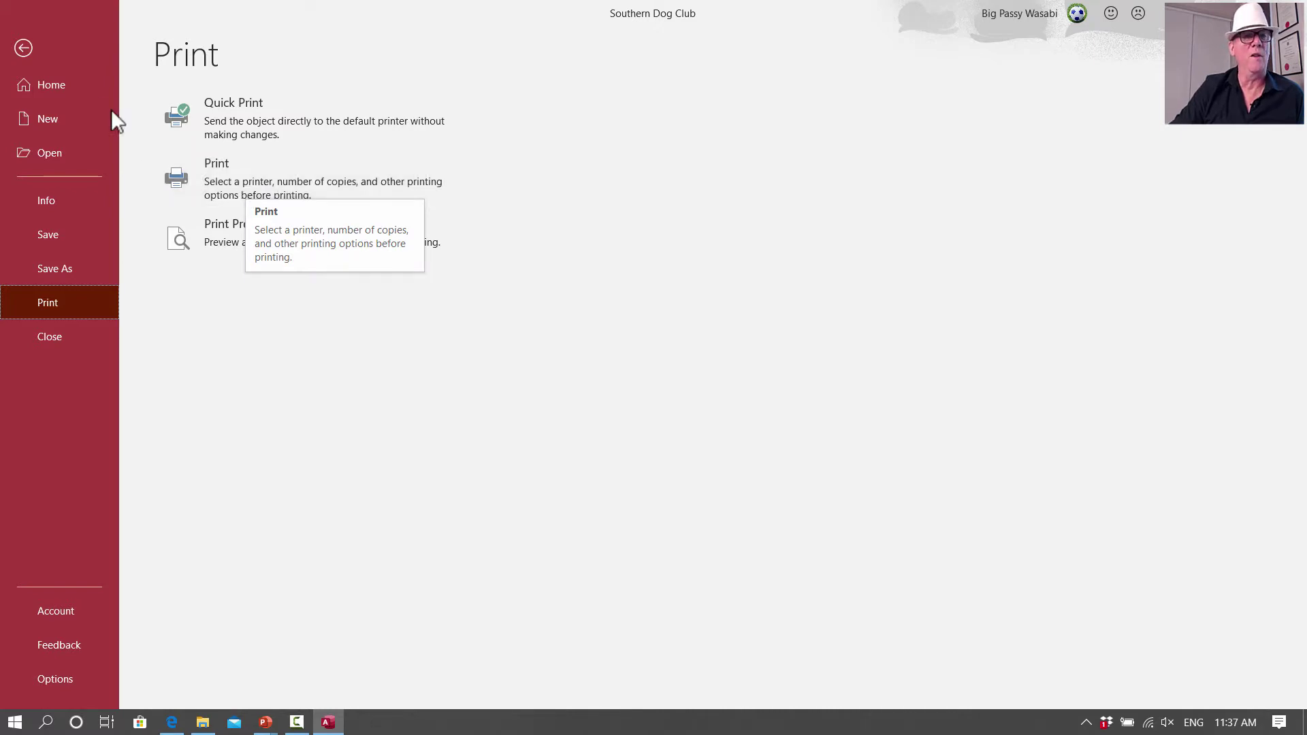
left_click(26, 49)
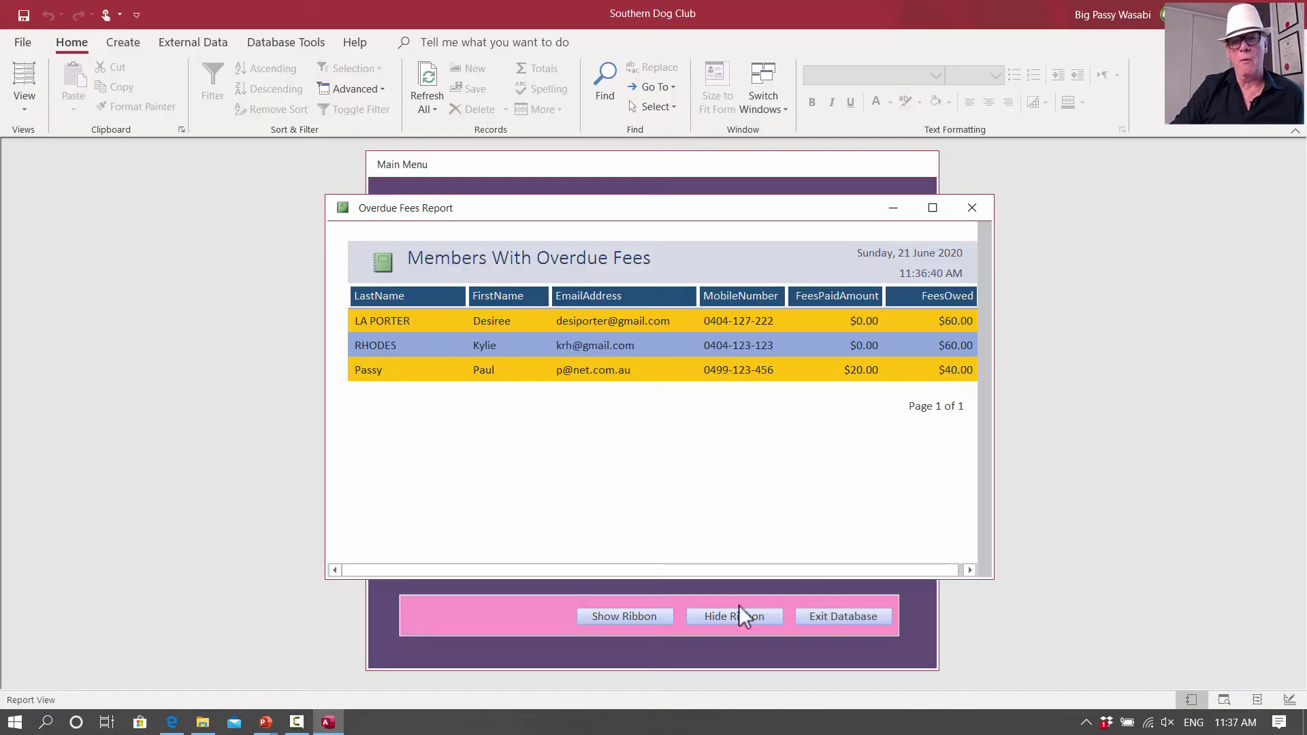
Hide the ribbon and close the Overdue Fees report
left_click(749, 618)
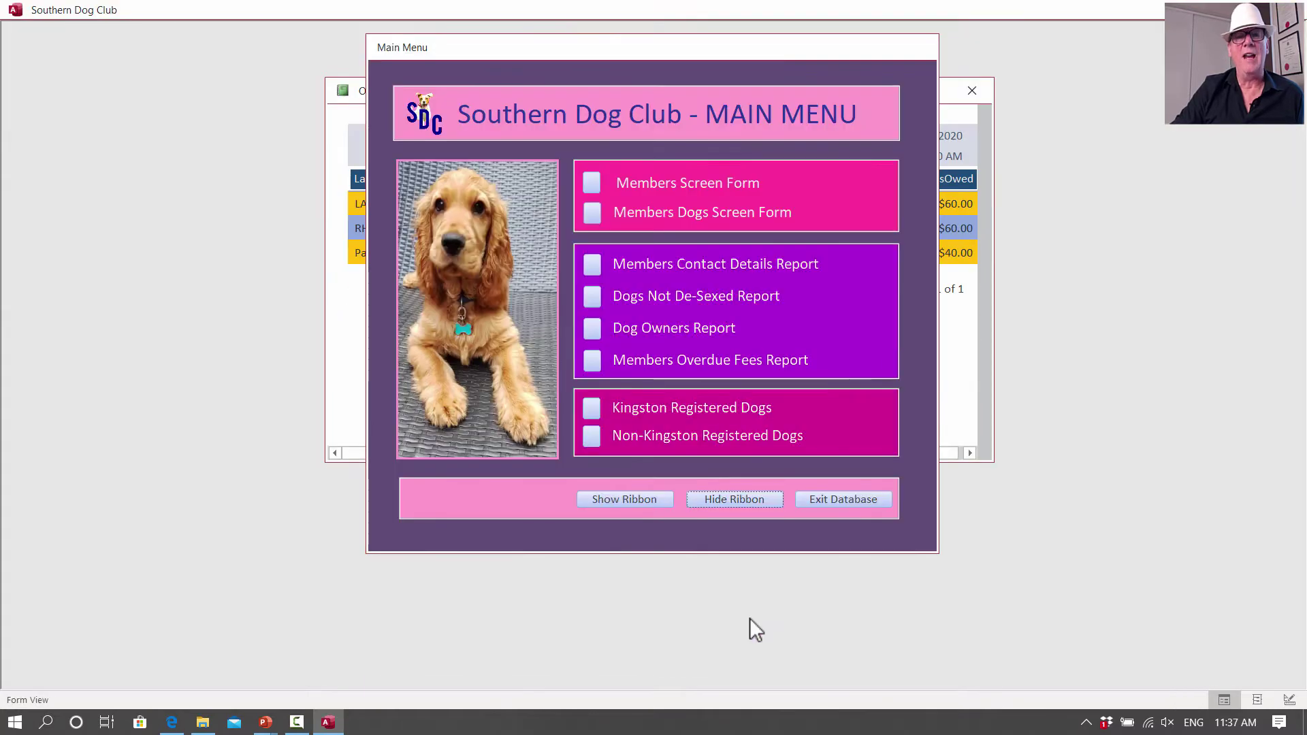
left_click(964, 395)
left_click(971, 91)
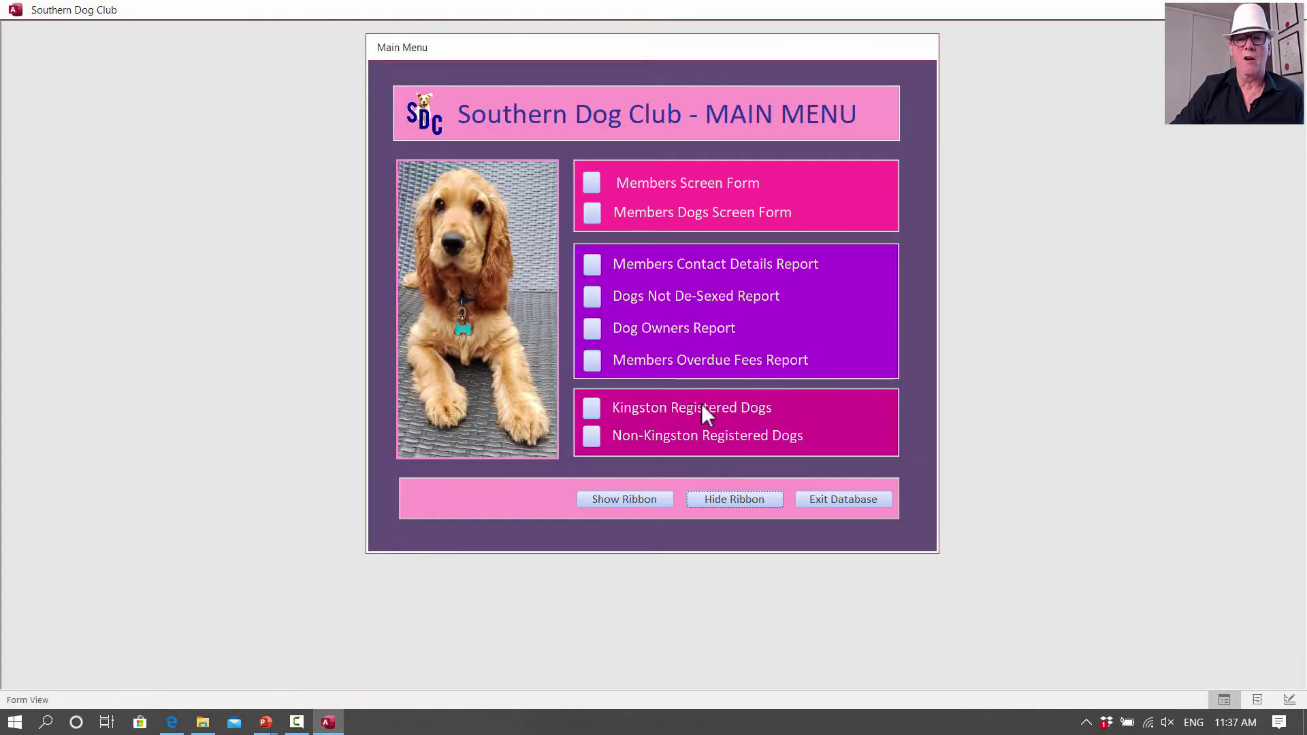
Open and close the Kingston Registered Dogs listing, and show and hide the ribbon again
left_click(703, 406)
left_click(907, 163)
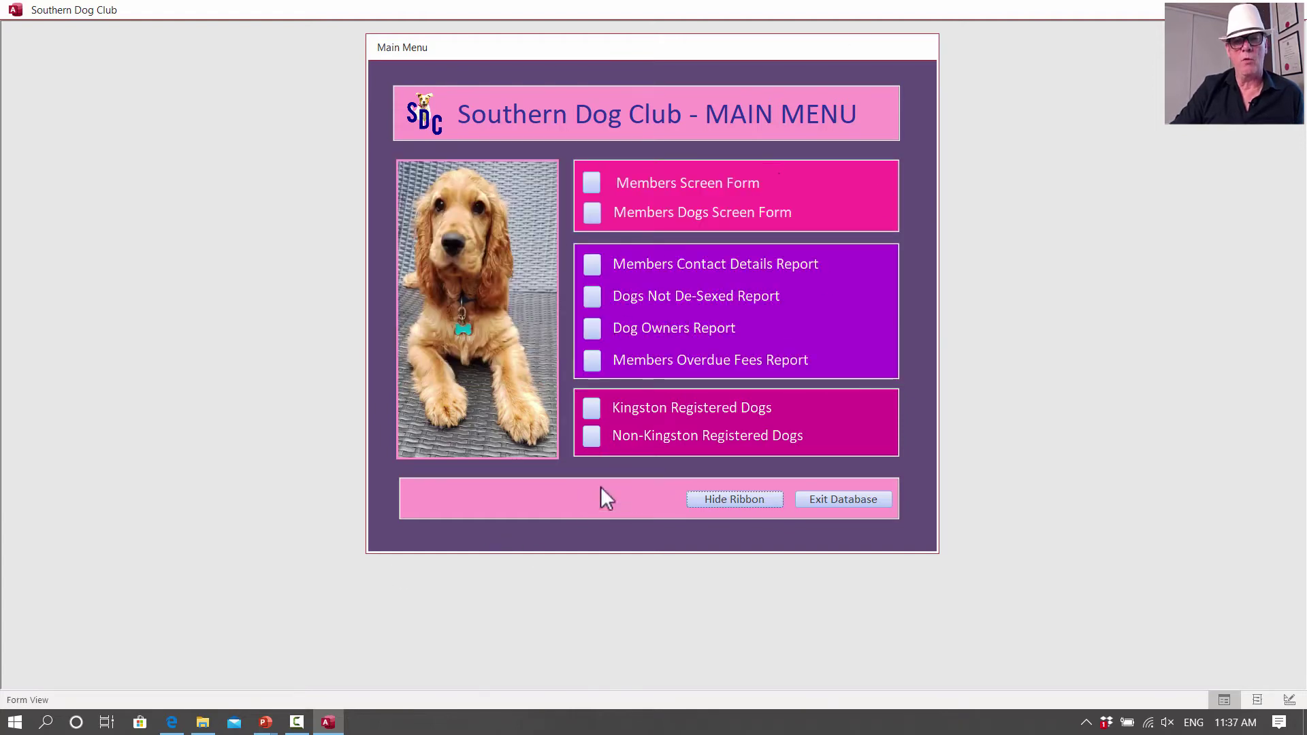
left_click(610, 498)
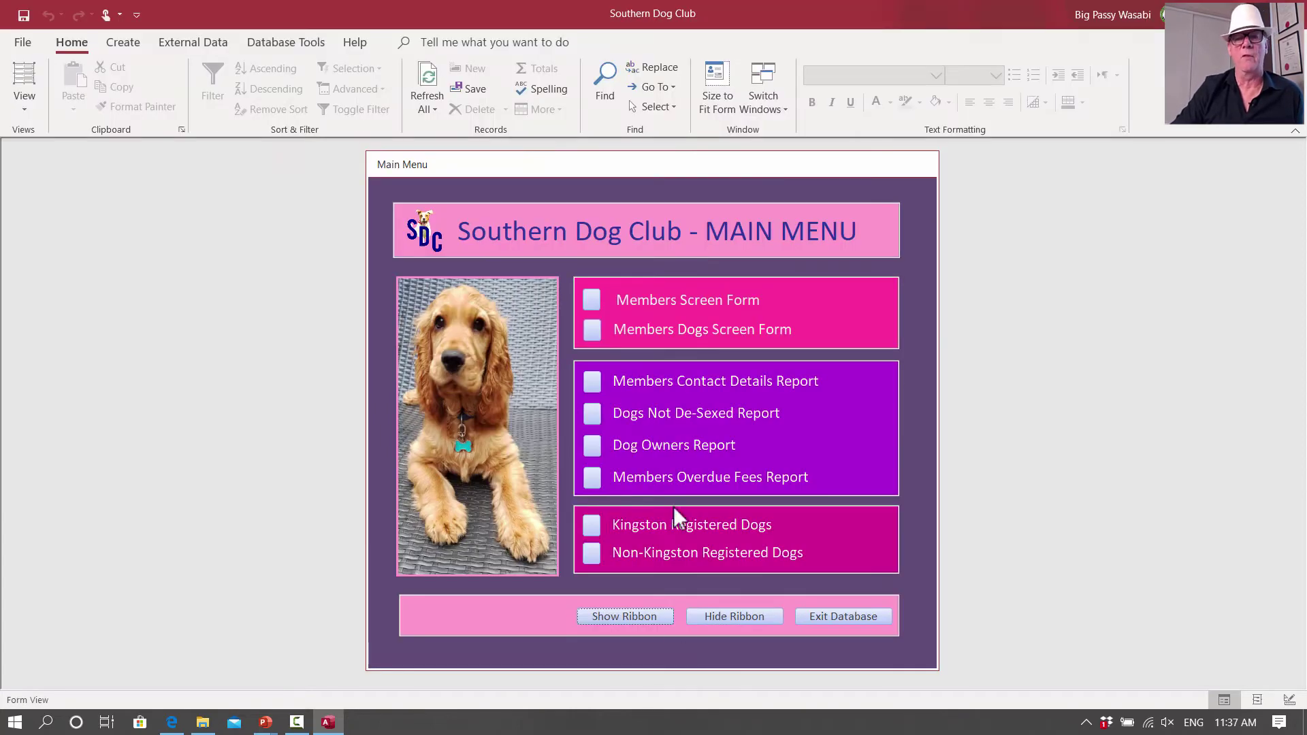
left_click(733, 618)
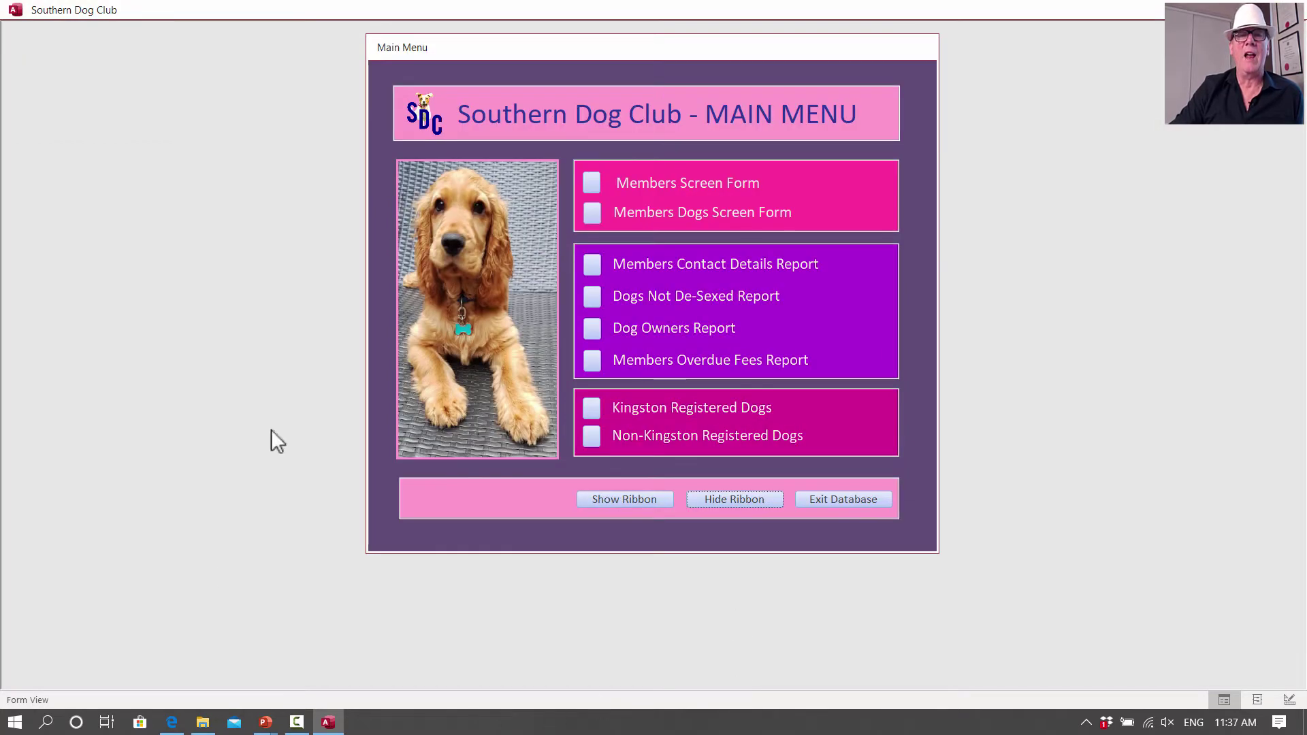
Open and close the Members form once more and exit the database
left_click(658, 188)
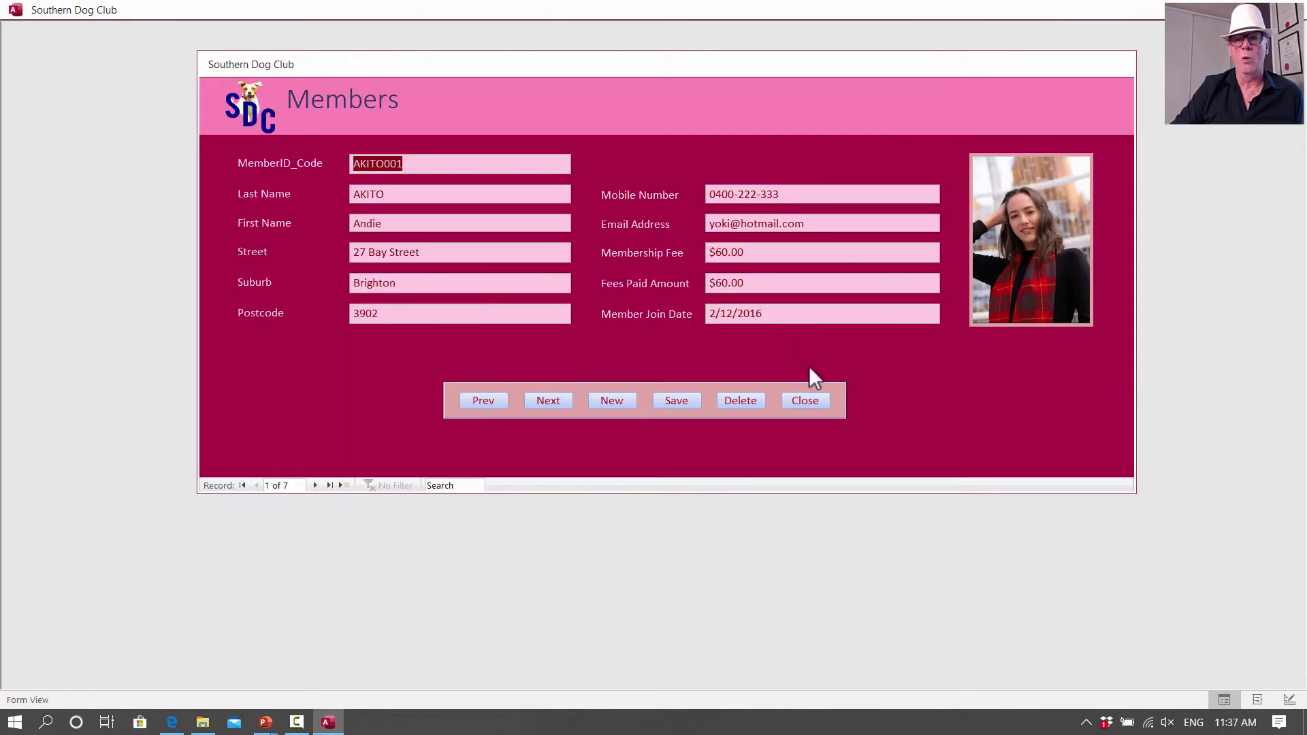
left_click(811, 403)
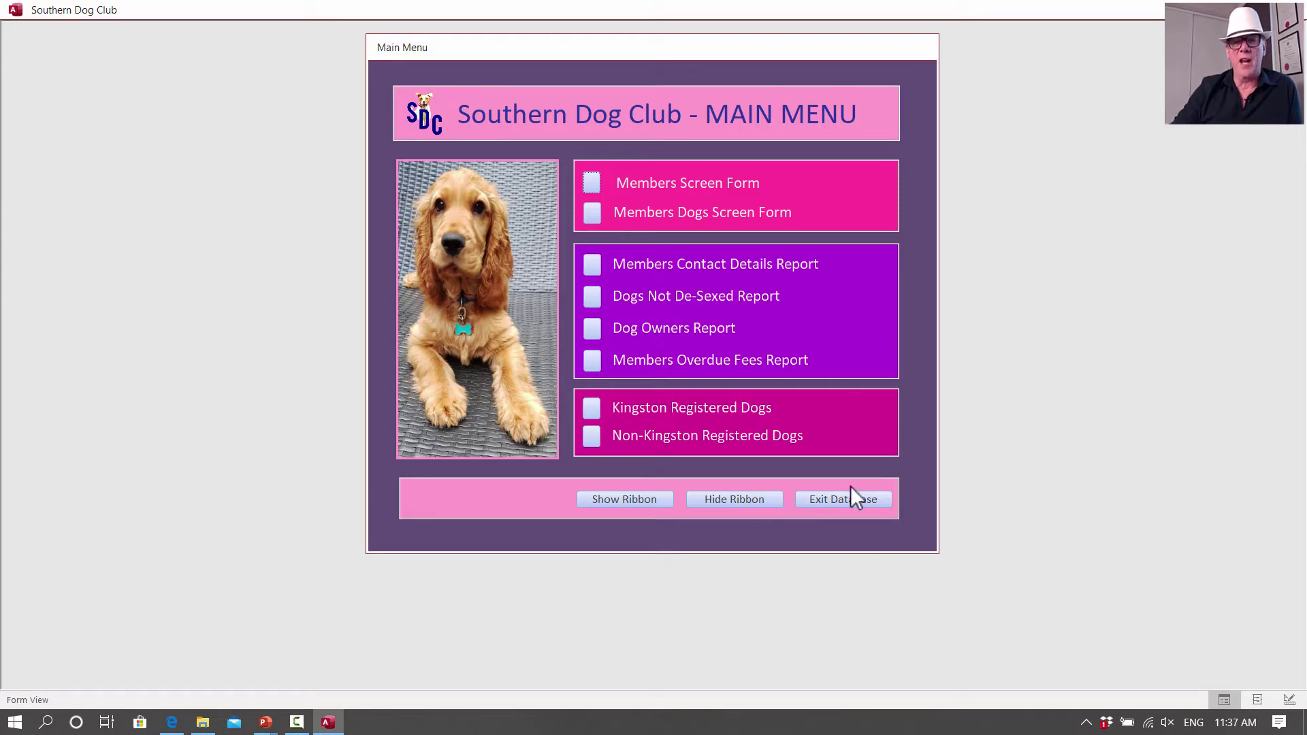
left_click(839, 499)
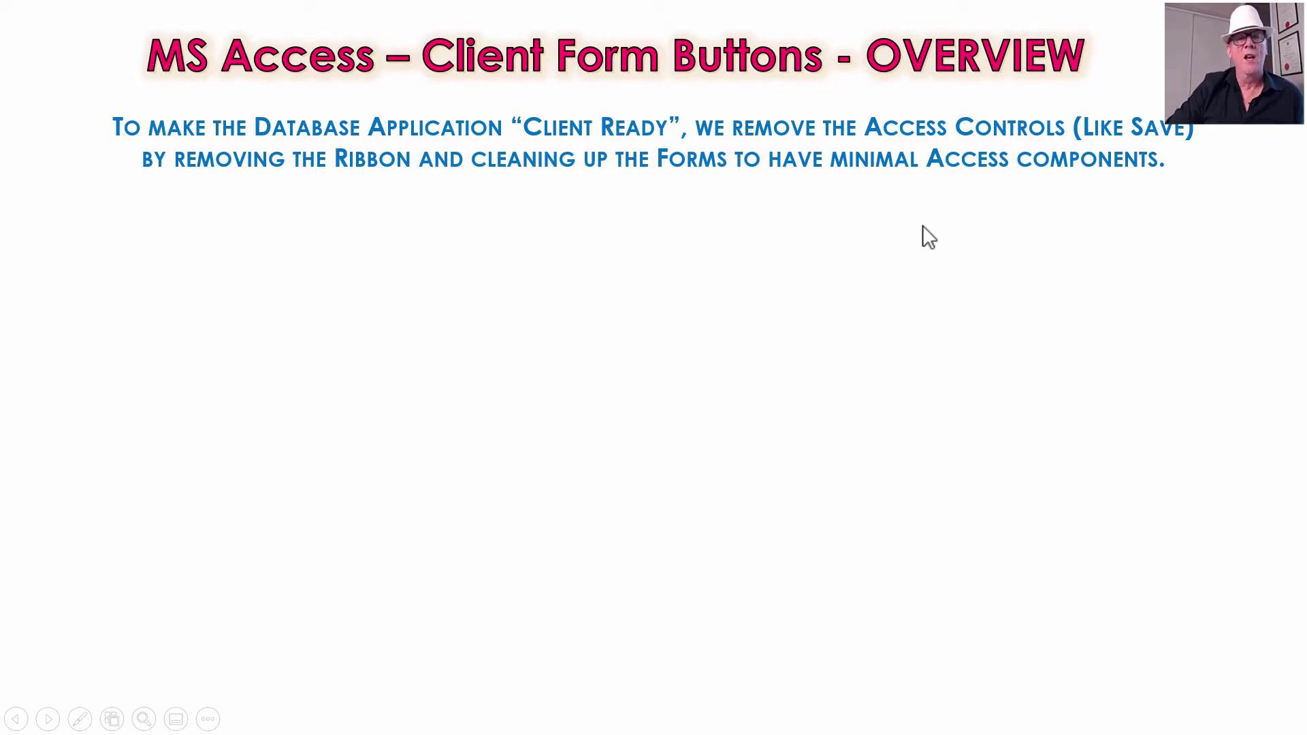
left_click(1172, 220)
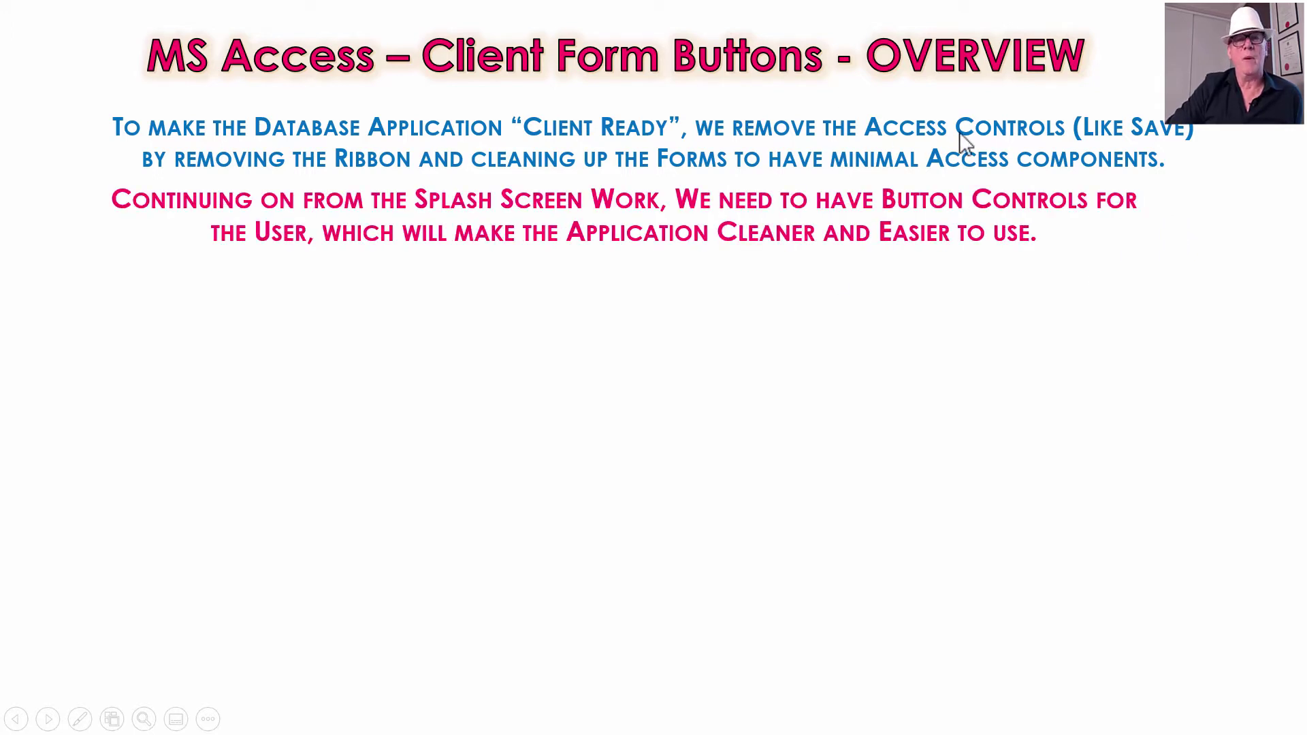